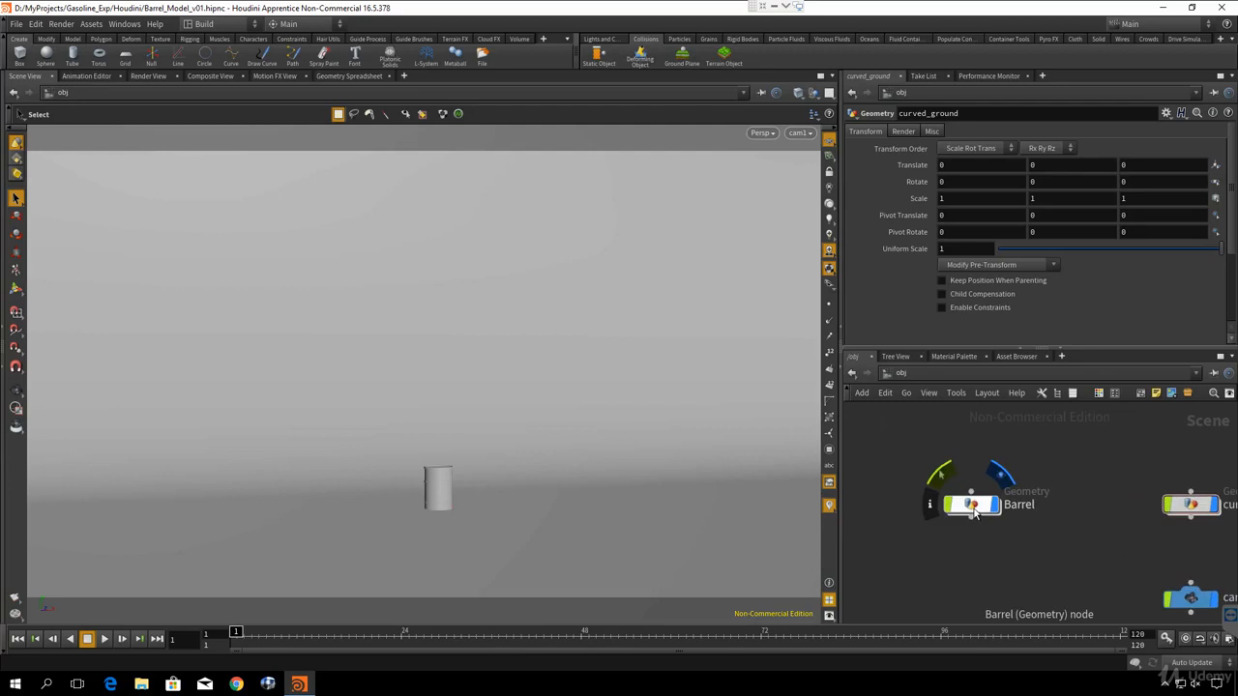
- Review the node network inside the Barrel object and return to the scene level
double_click(971, 507)
scroll(893, 504, down, 1)
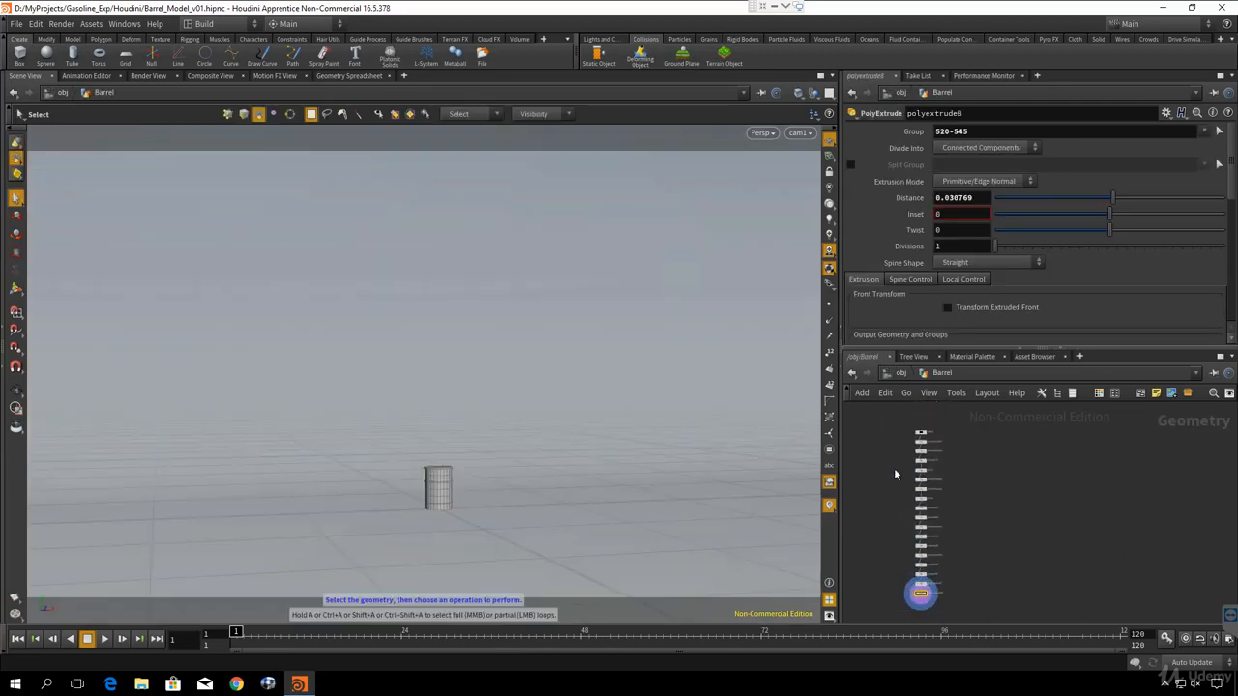
middle_drag(895, 470, 919, 451)
click(900, 376)
middle_drag(1156, 532, 1040, 525)
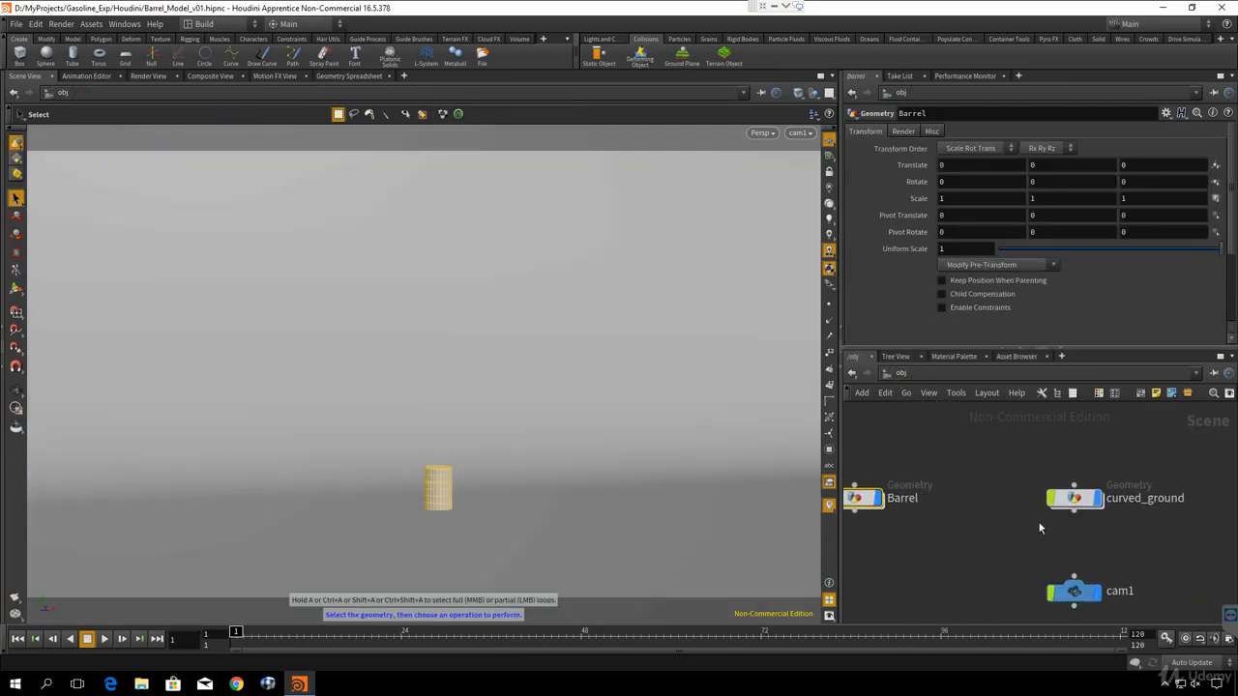
- Inspect the geometry file source inside the curved_ground object and return to the scene level
drag(1085, 502, 1063, 501)
click(1052, 486)
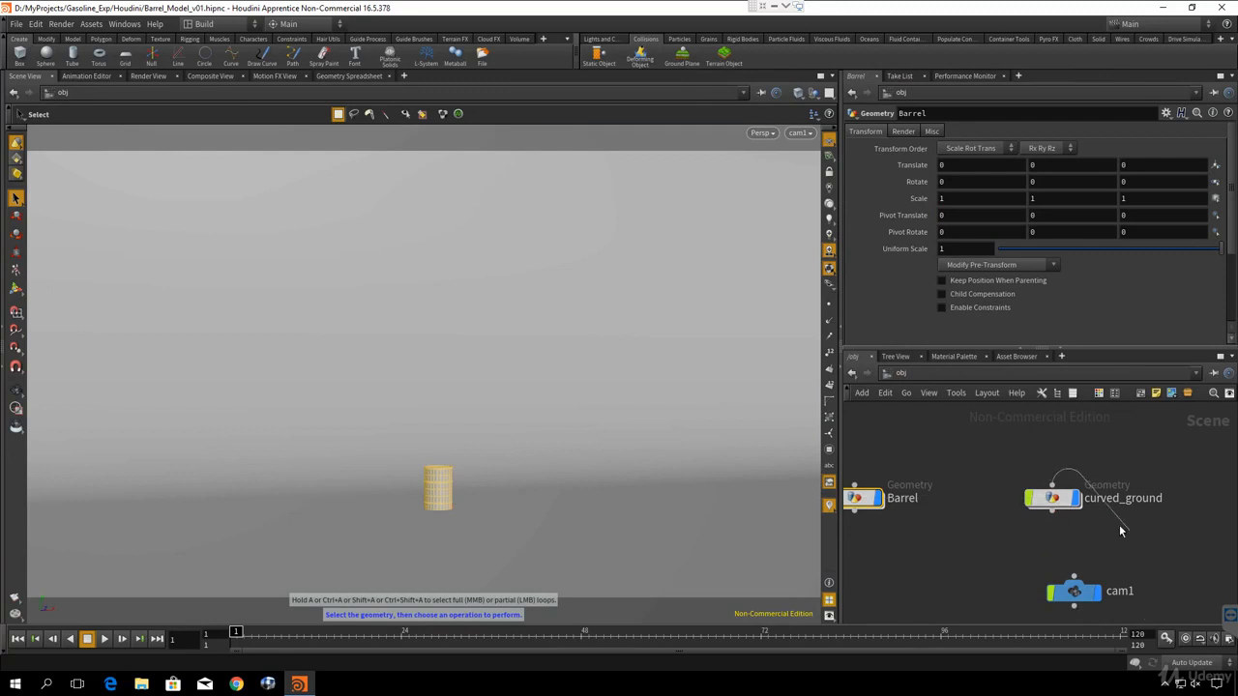
click(1116, 538)
click(1054, 499)
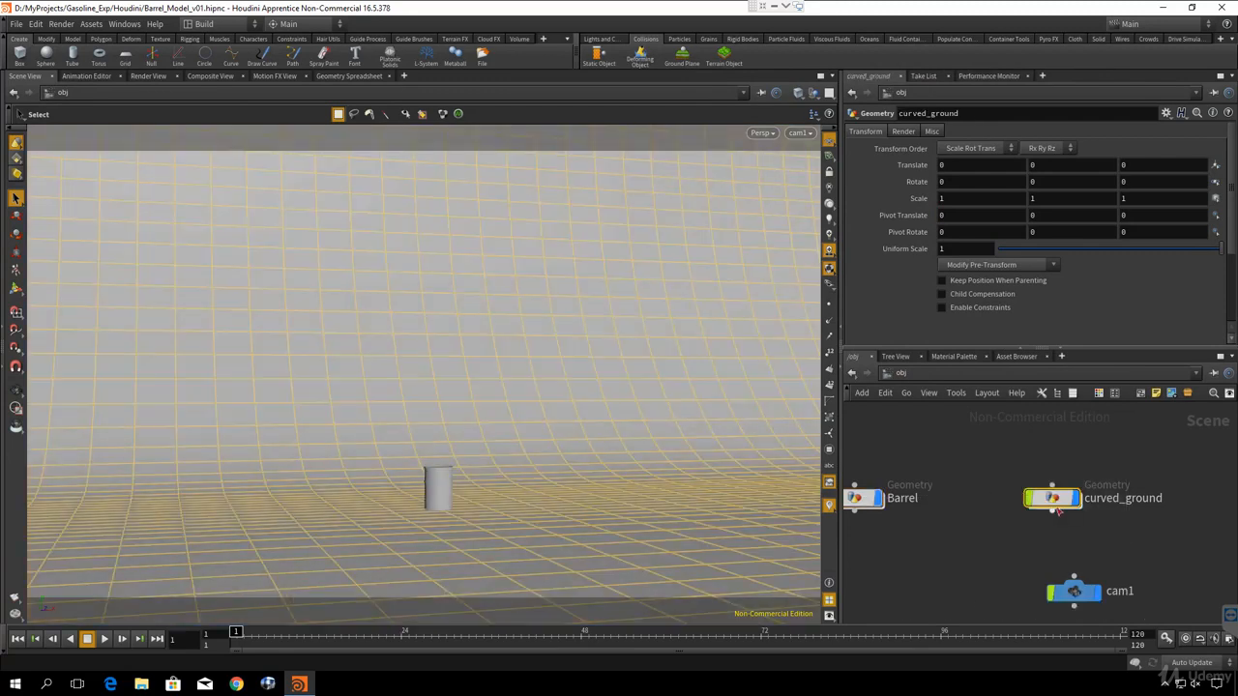
double_click(1043, 496)
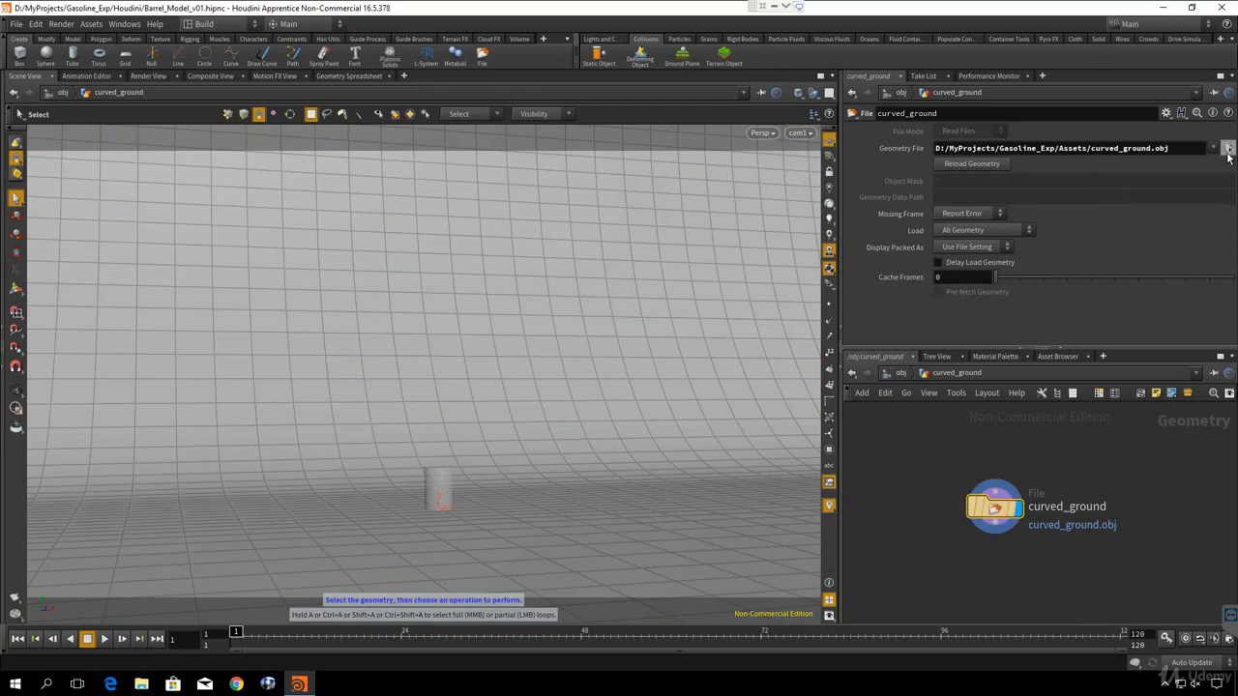
click(1228, 150)
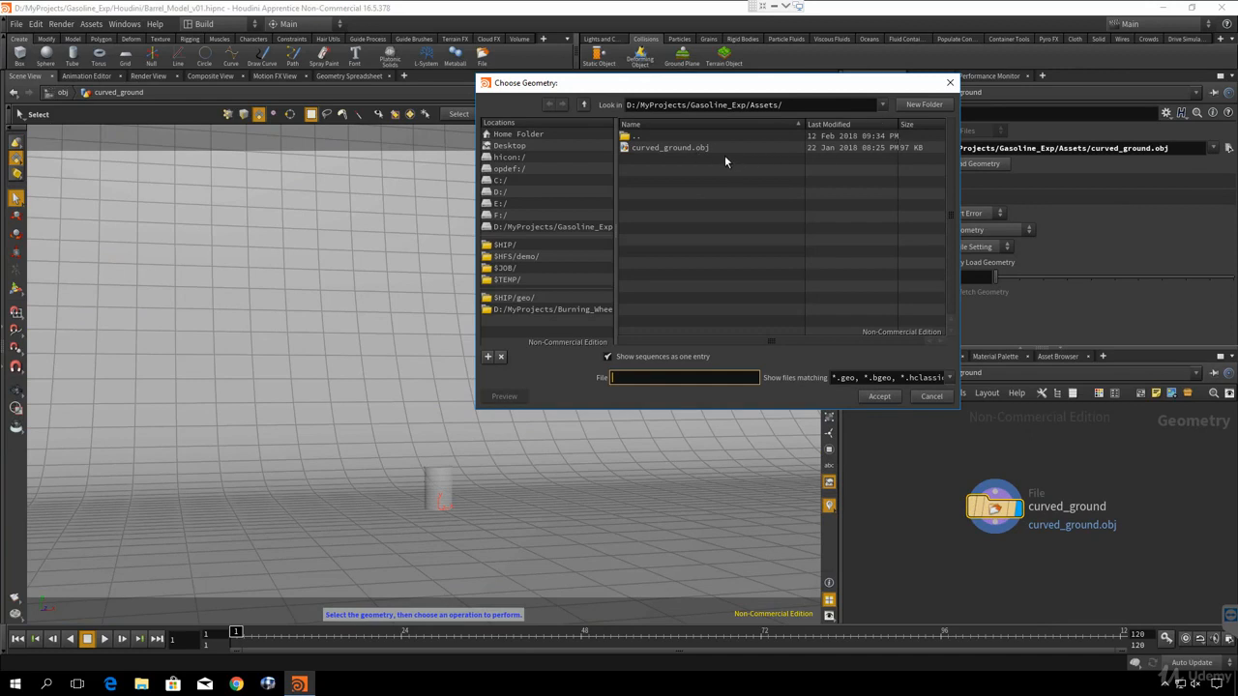
click(950, 83)
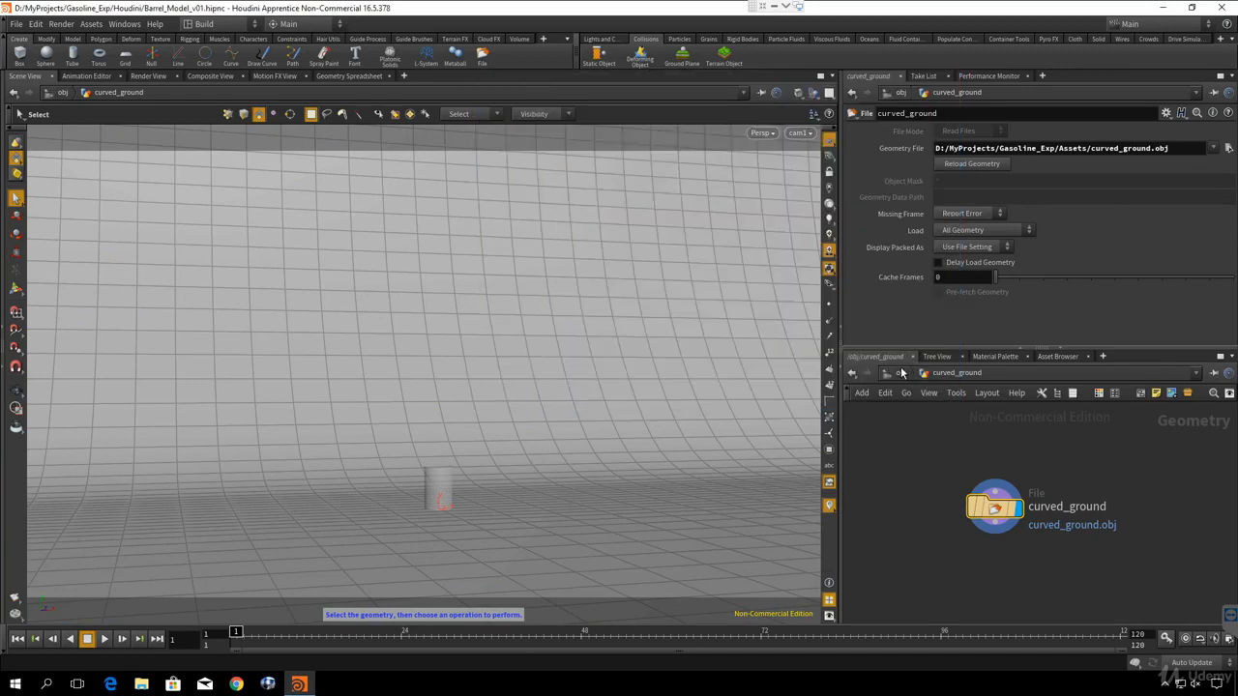
click(902, 374)
- Create a Pyro FX Explosion simulation from the Barrel object
click(954, 479)
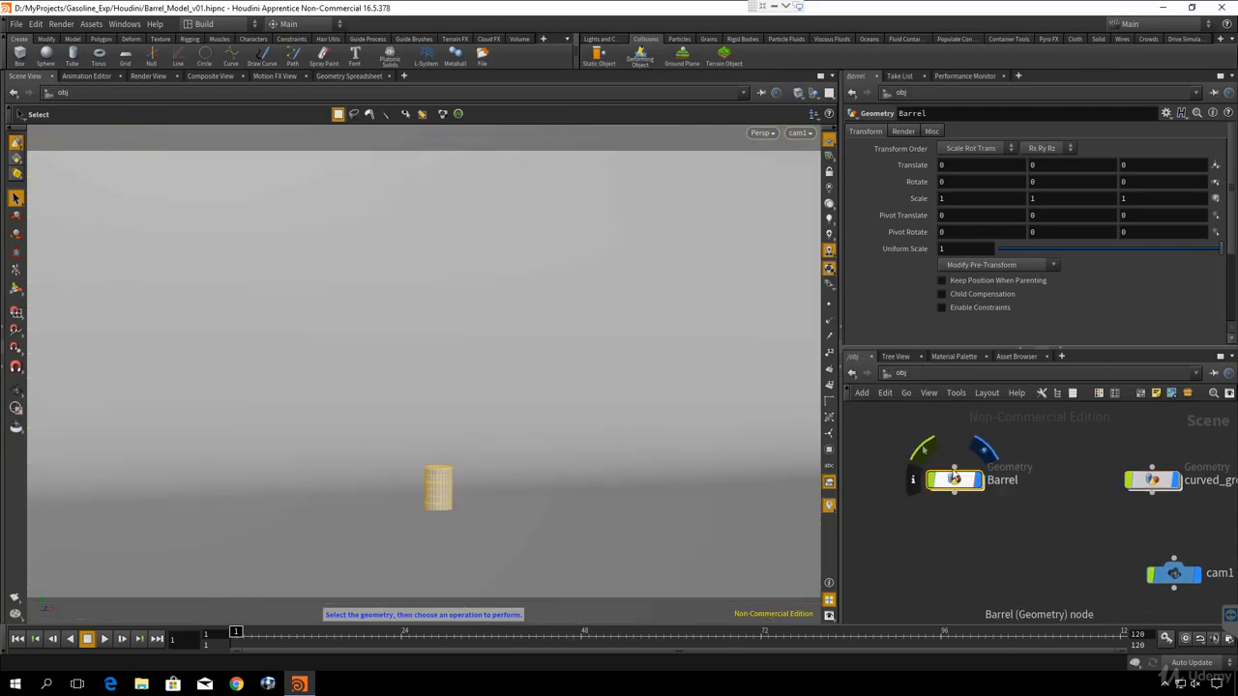
drag(954, 479, 949, 473)
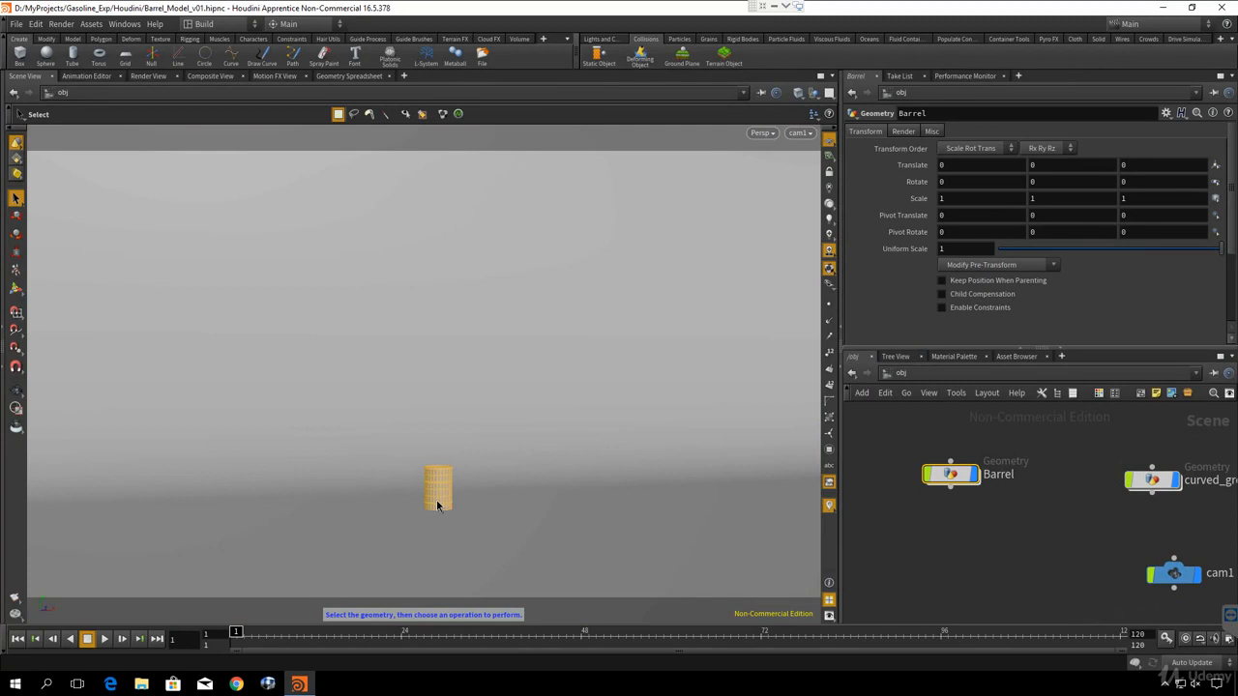
click(437, 505)
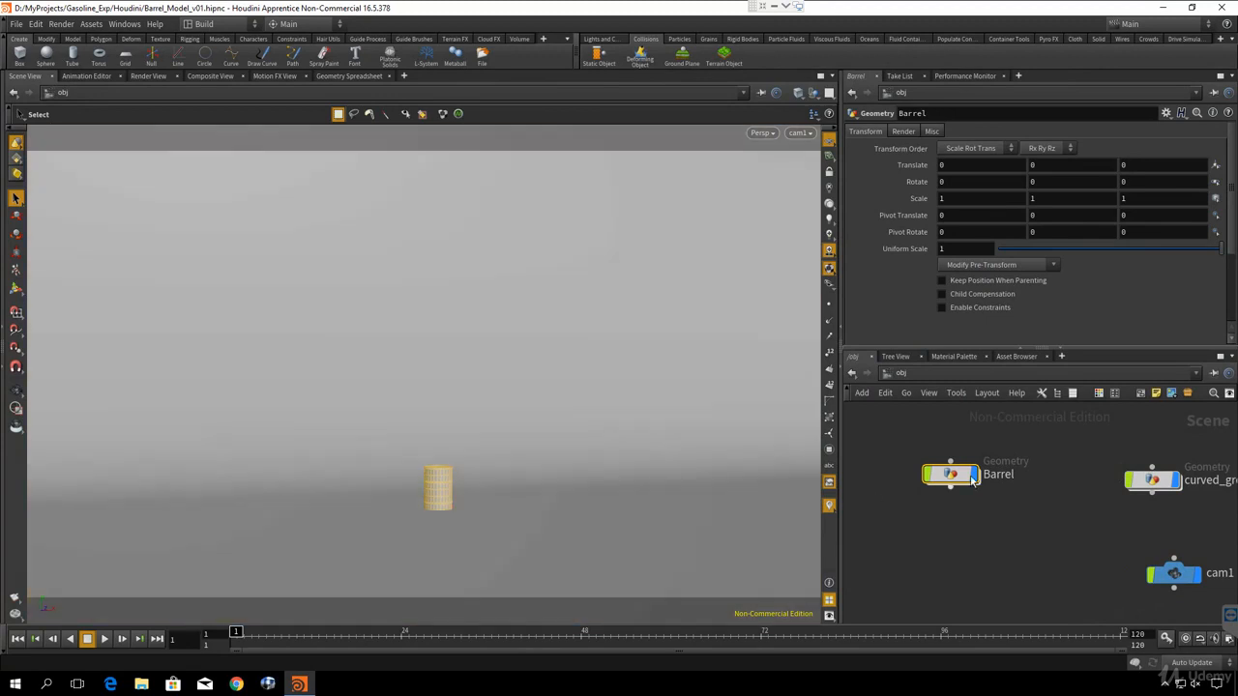
click(1048, 38)
click(621, 56)
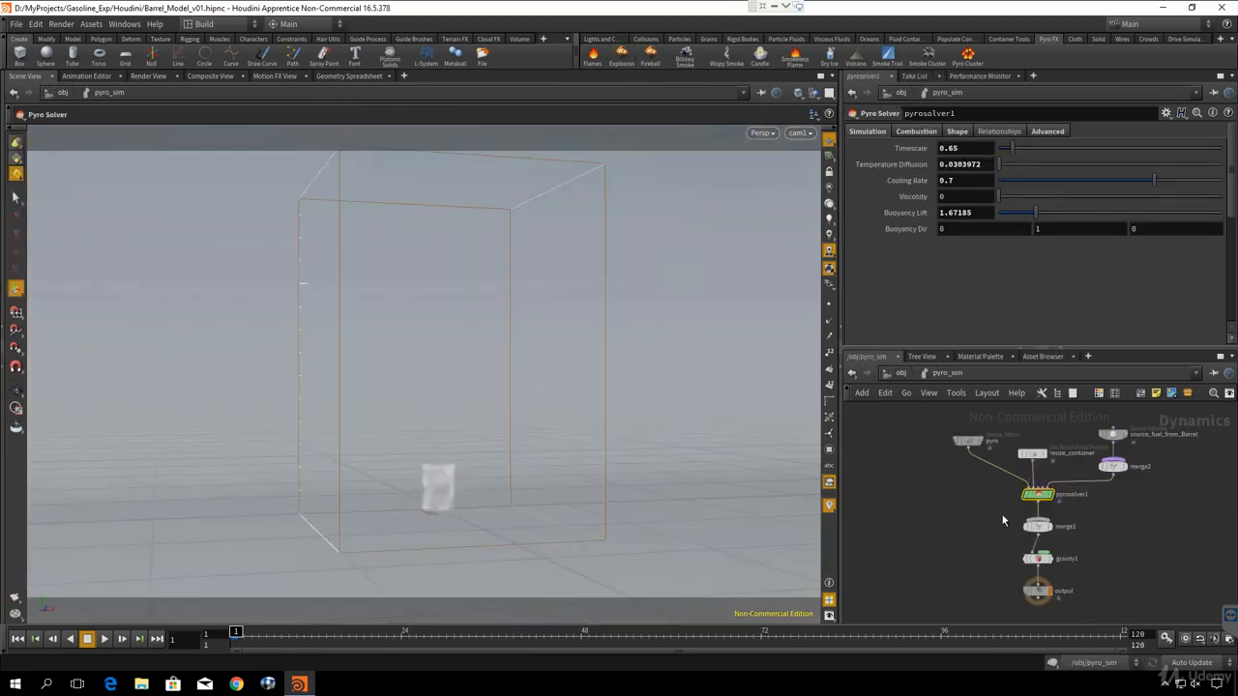
- Set the Dissipation shape parameter of pyrosolver1 to 0.03
drag(956, 443, 1017, 527)
drag(985, 511, 1101, 540)
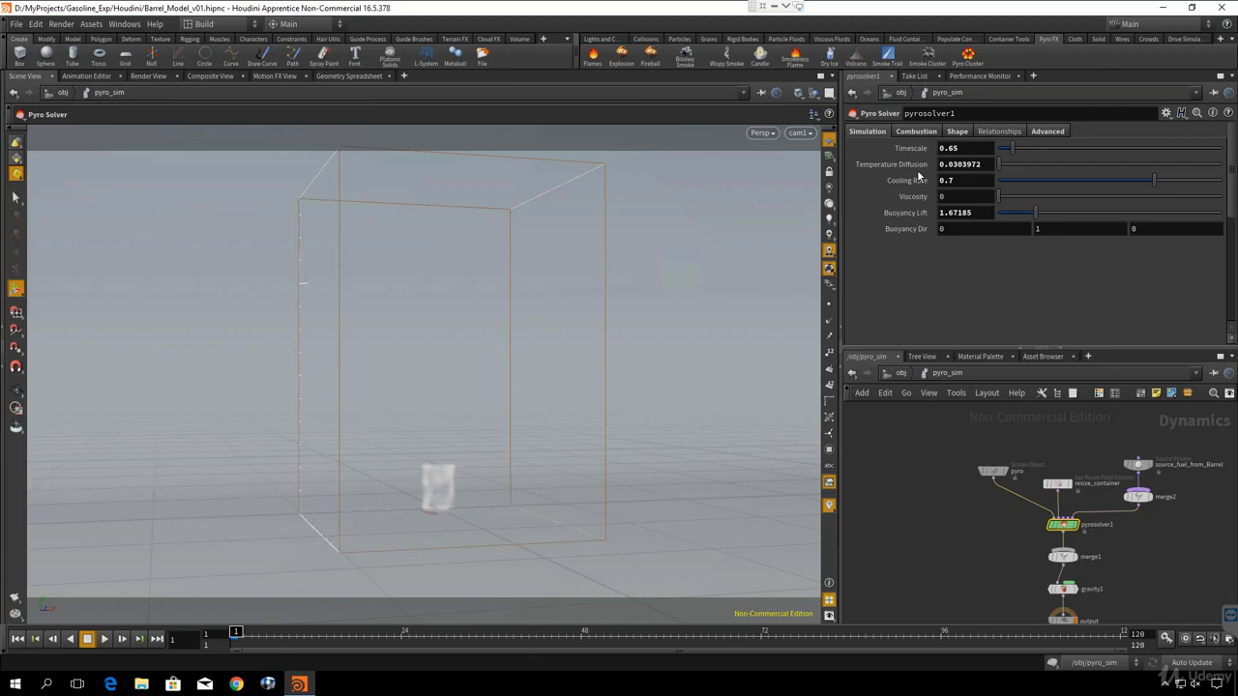
click(957, 133)
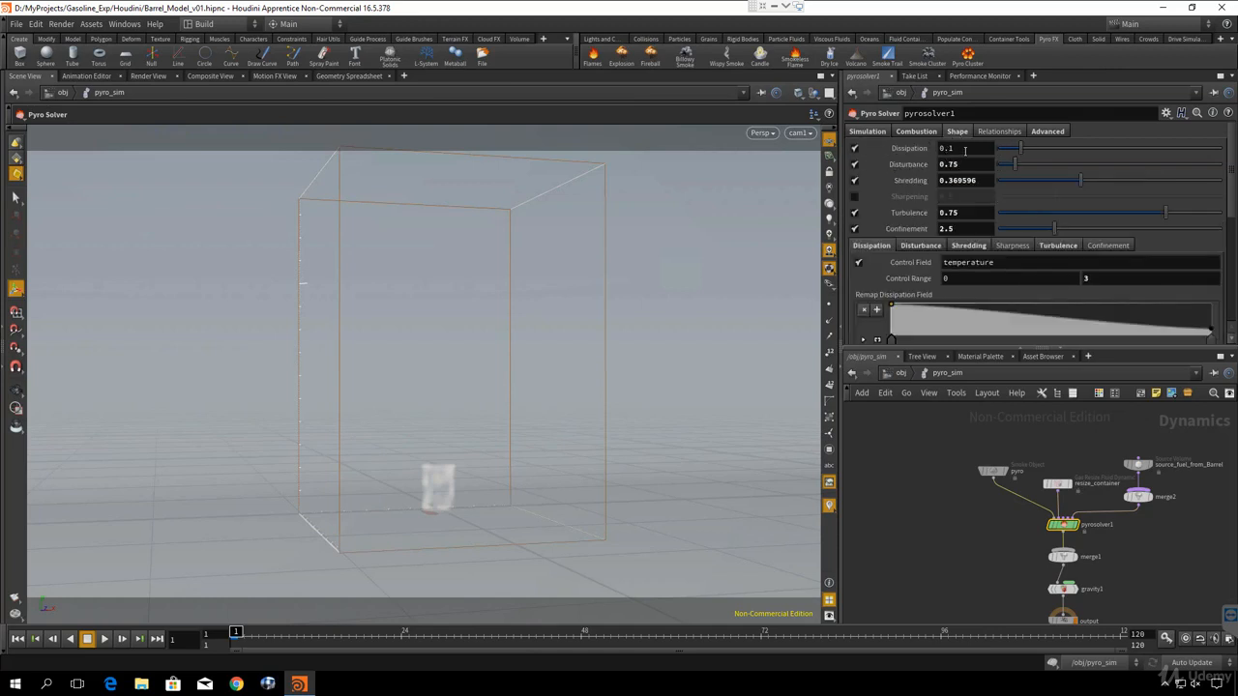
mouse_move(915, 153)
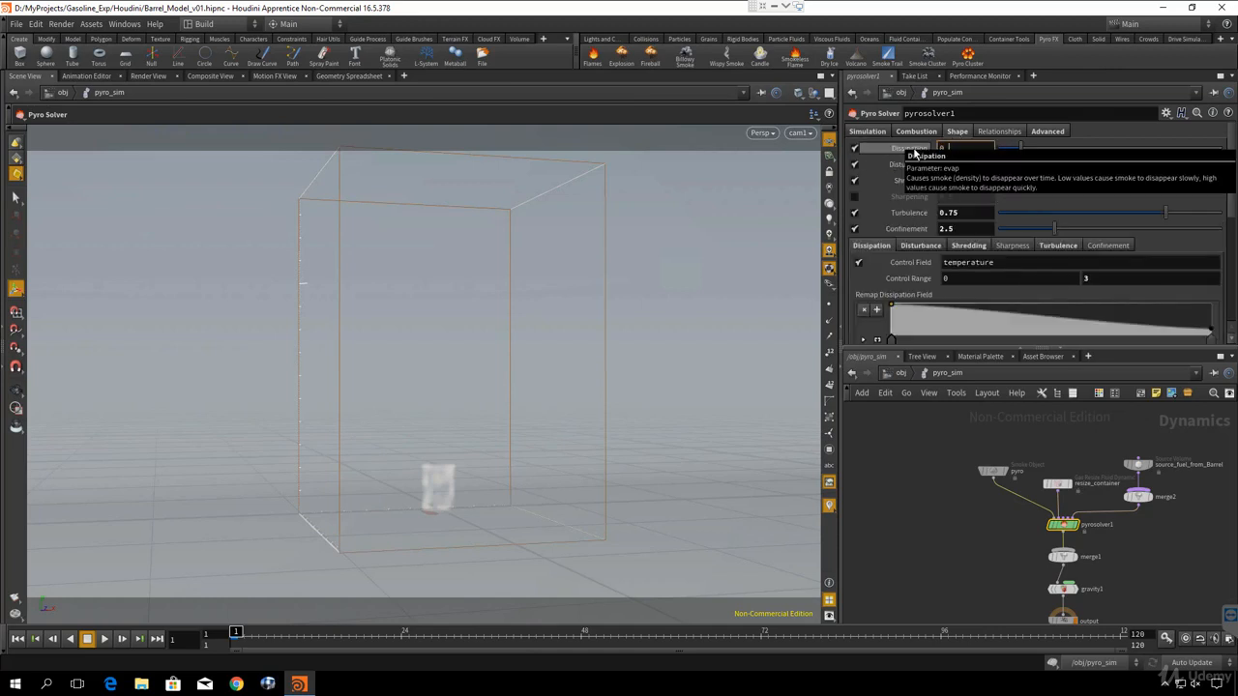
text(03)
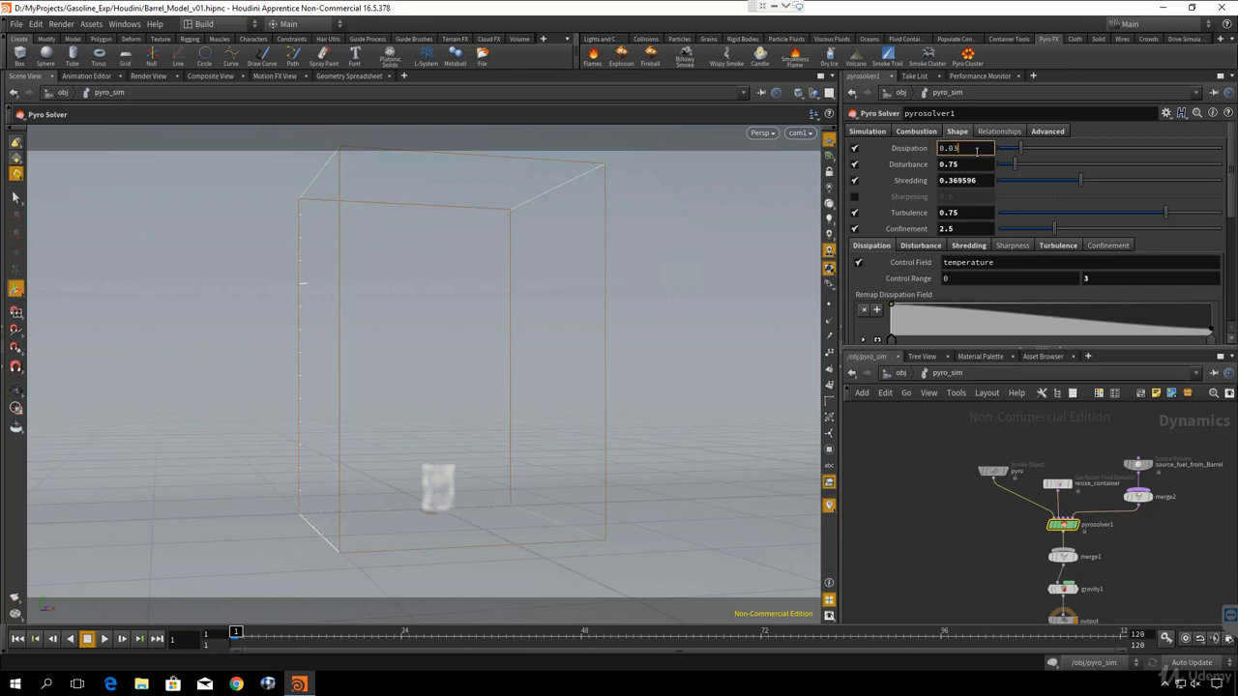
key(Return)
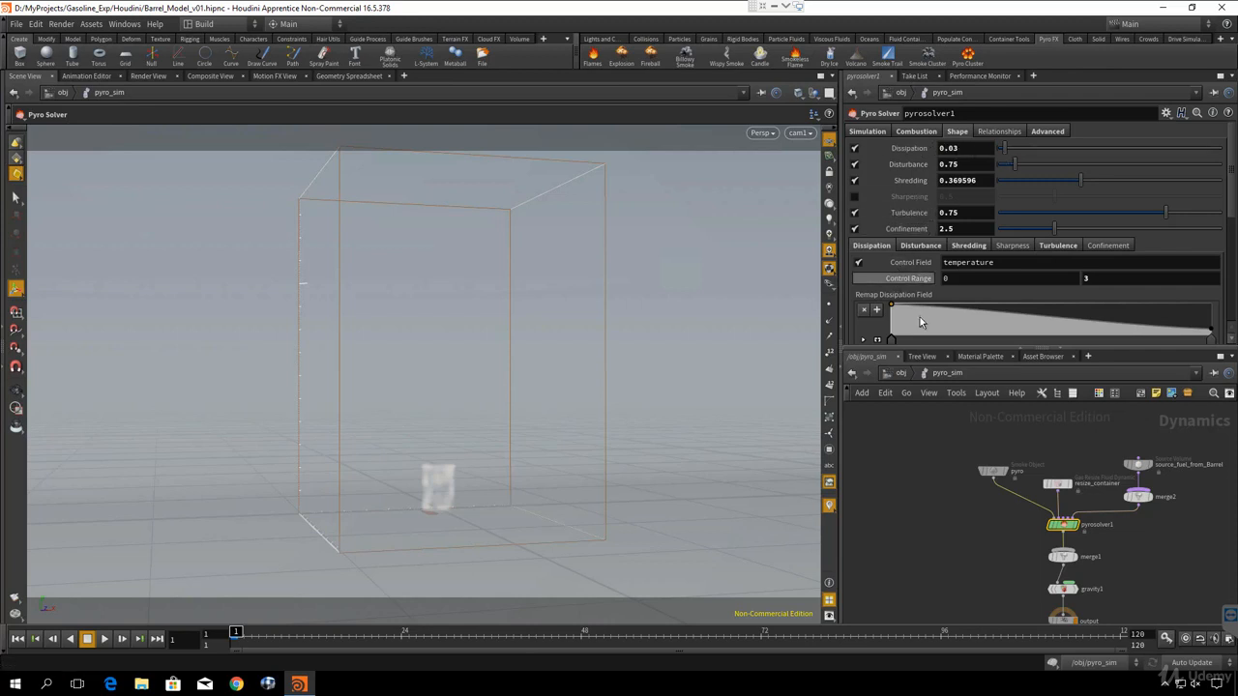
- Set the Smoke Amount in the pyro solver's combustion settings to 3
scroll(929, 310, down, 3)
scroll(1045, 251, up, 3)
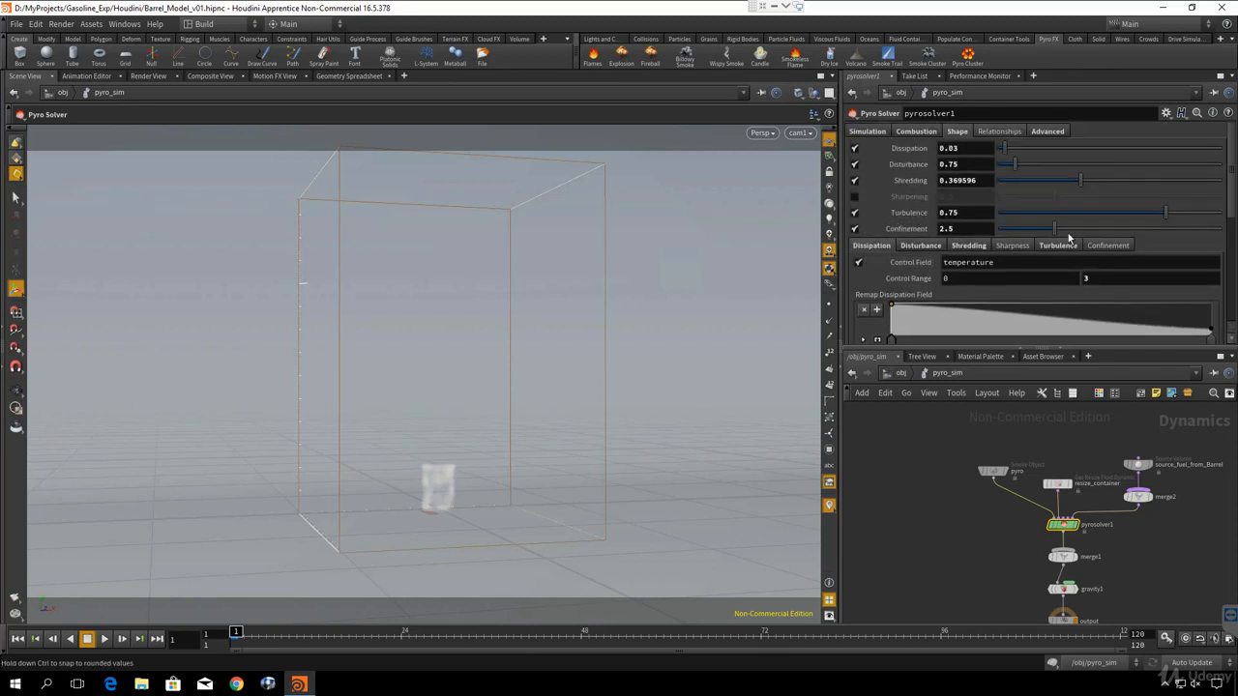
click(916, 132)
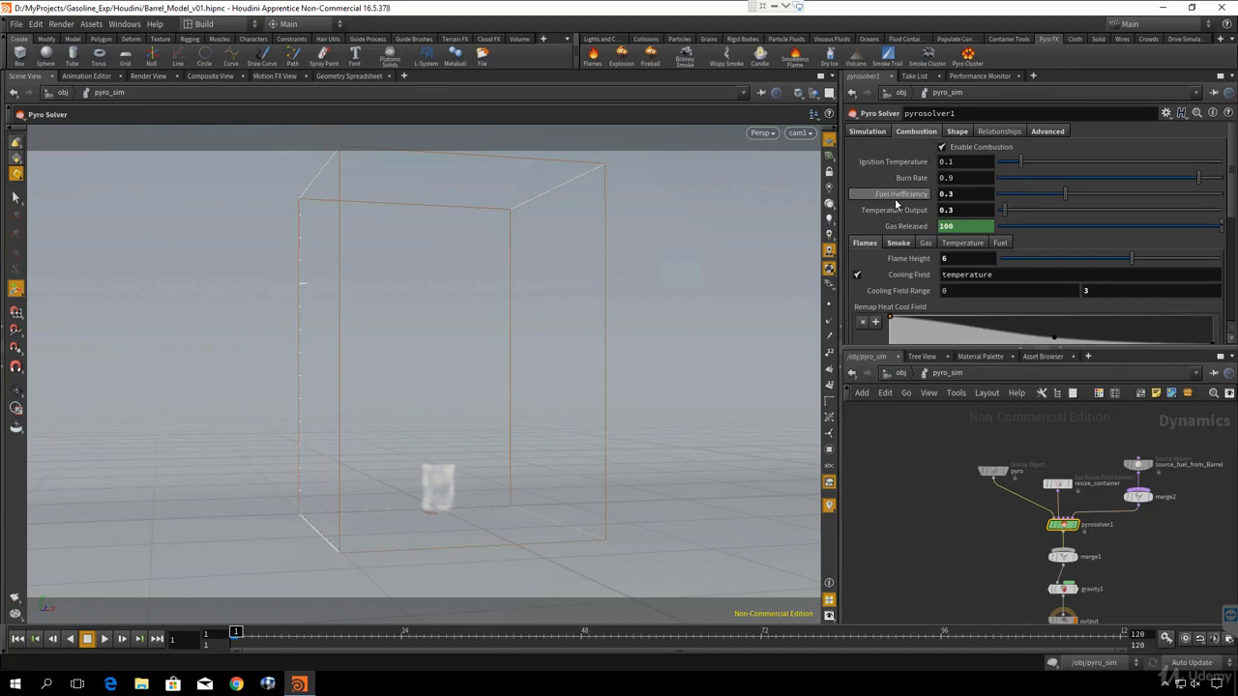
scroll(896, 205, down, 2)
scroll(895, 207, up, 2)
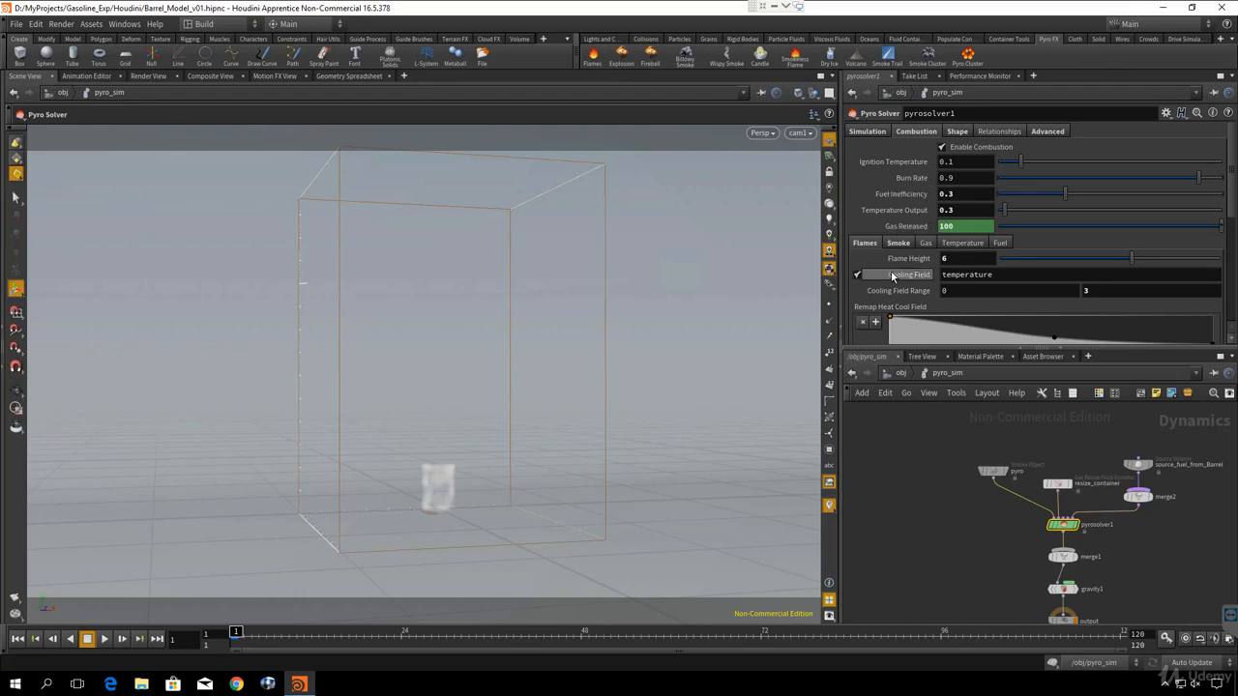
scroll(909, 226, down, 3)
scroll(904, 219, up, 3)
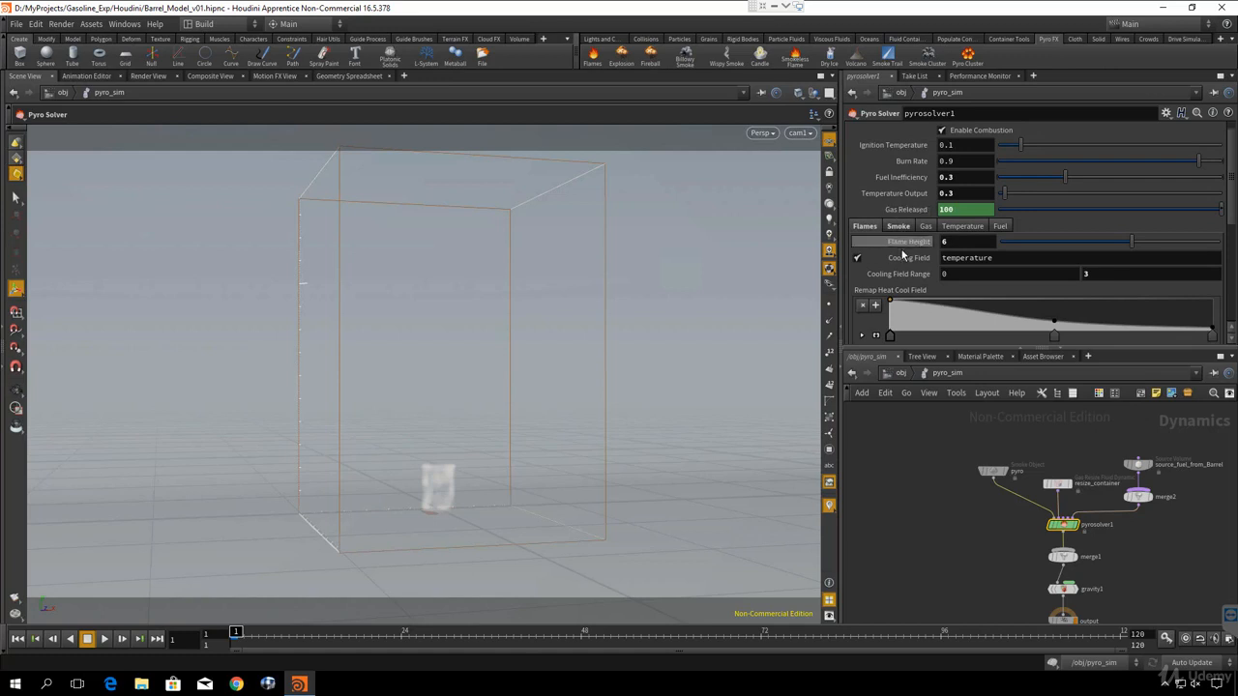
click(899, 226)
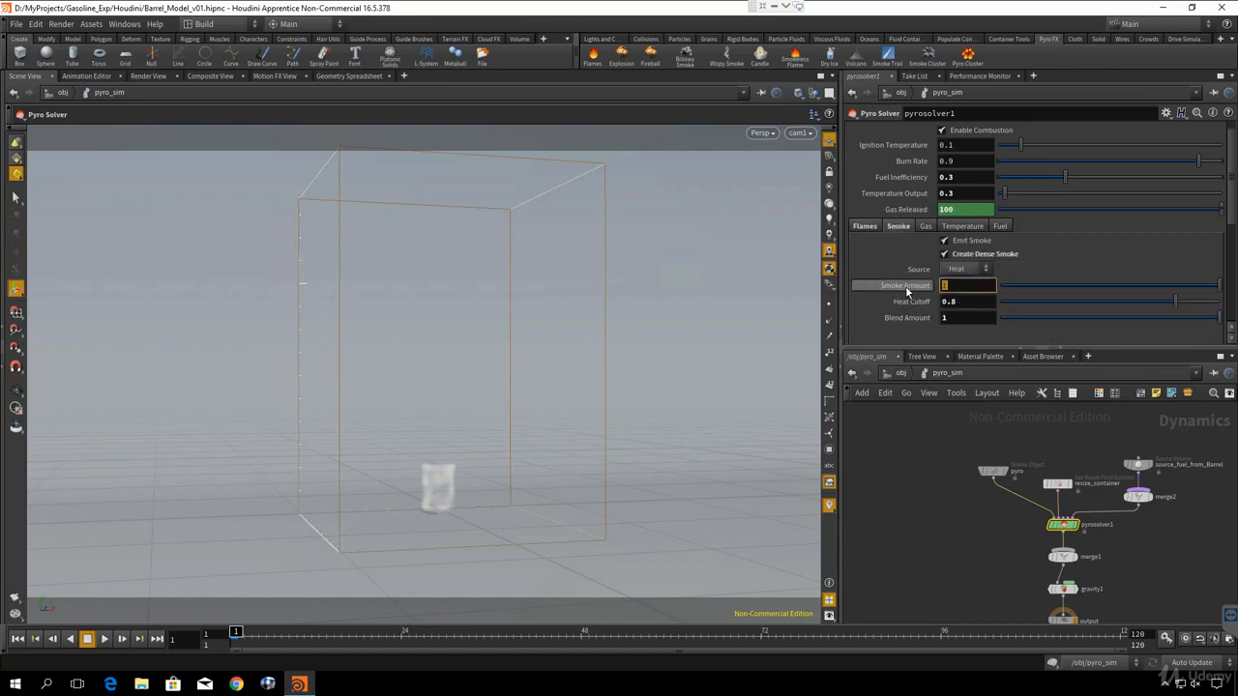
key(Return)
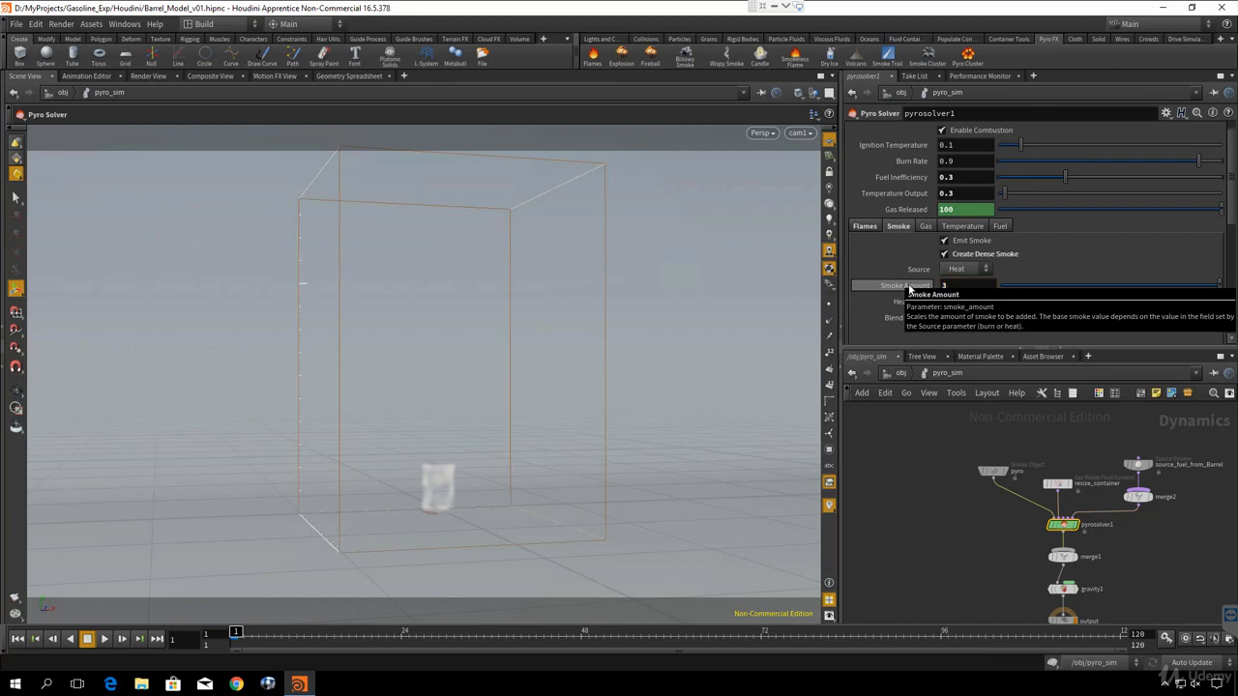
scroll(921, 280, up, 2)
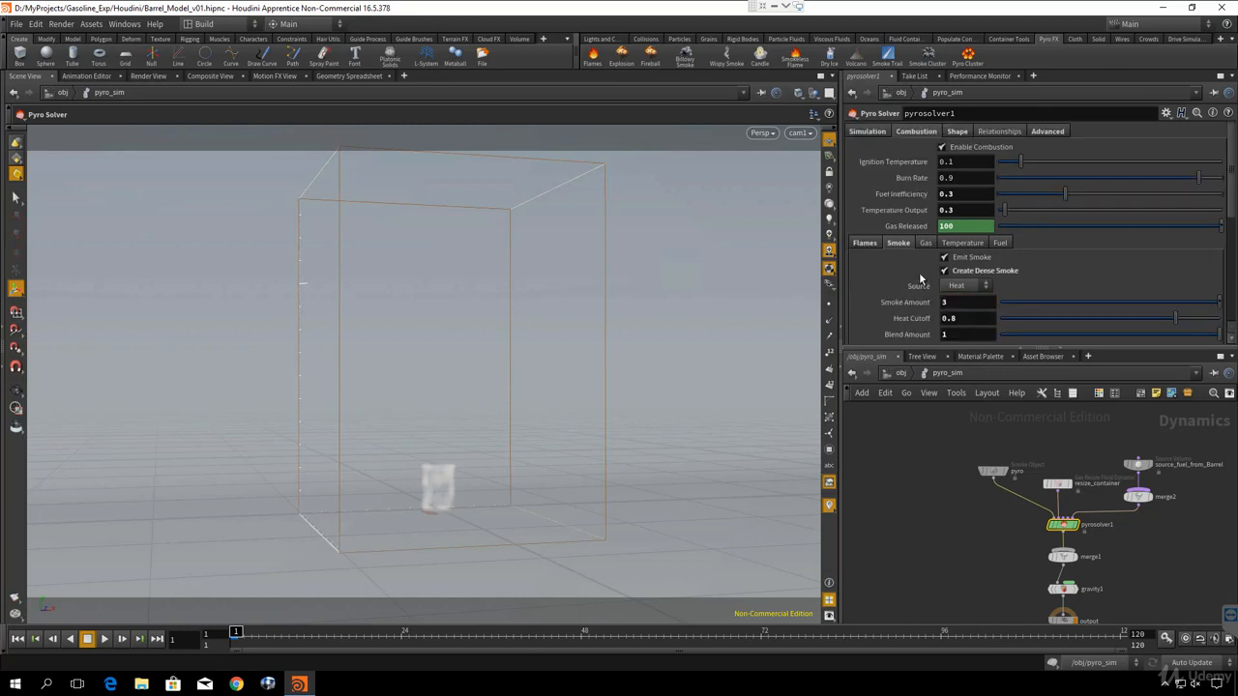
- Open the animation curve of the solver's Gas Released parameter and frame the whole curve in the graph
shift+click(909, 226)
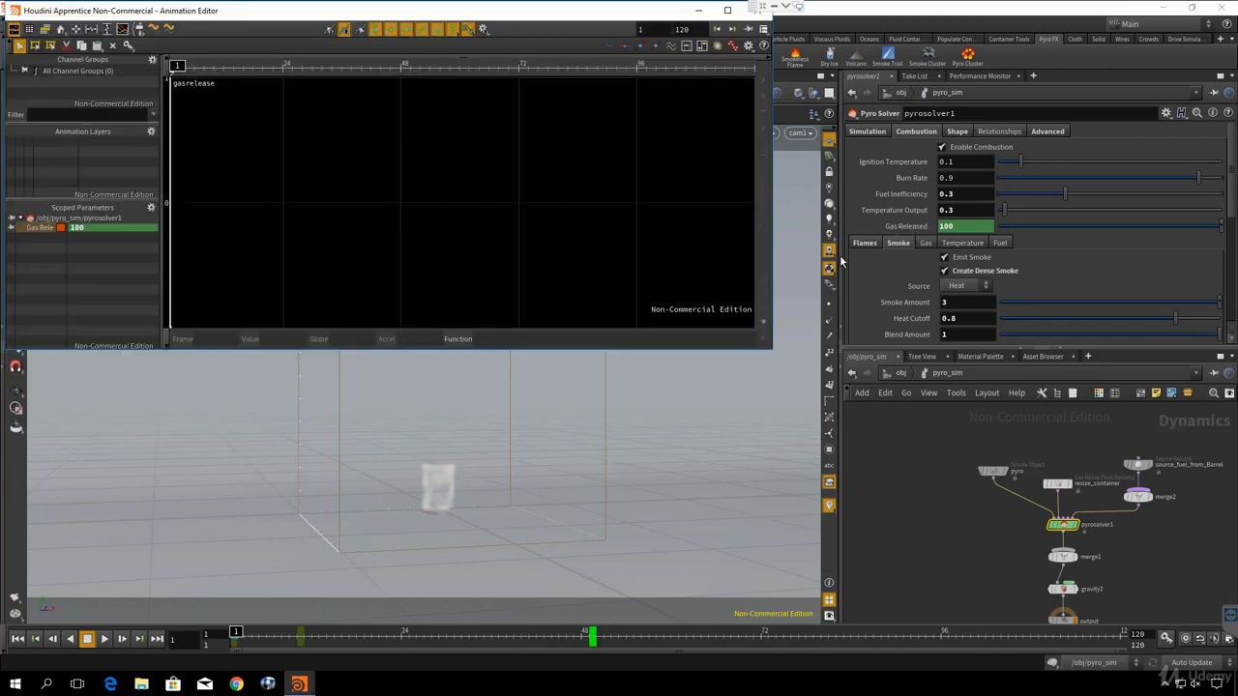
drag(544, 14, 596, 87)
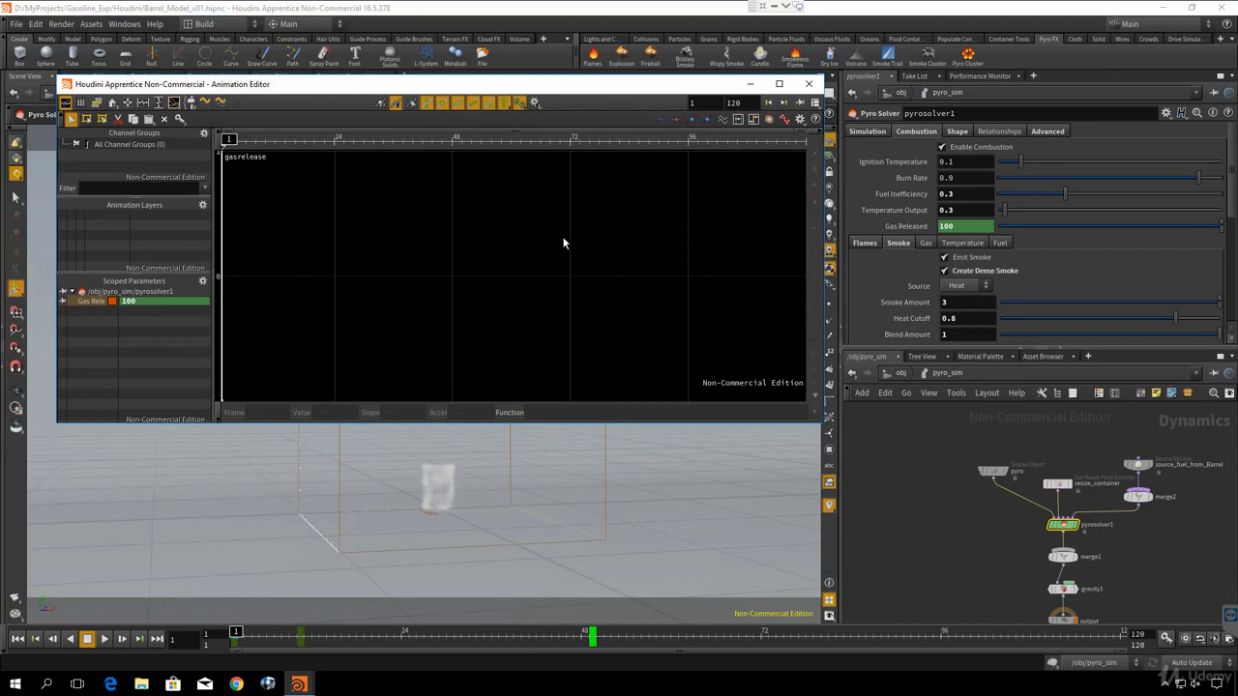
key(h)
right_drag(569, 254, 377, 249)
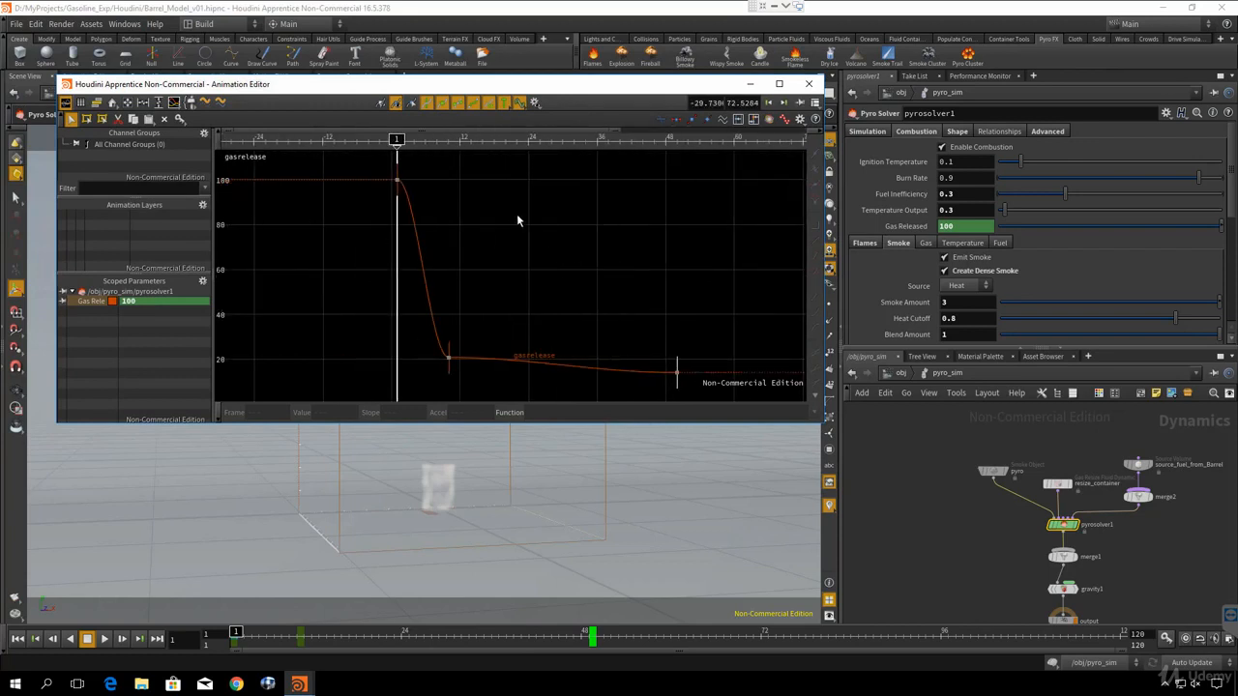
right_drag(518, 215, 507, 260)
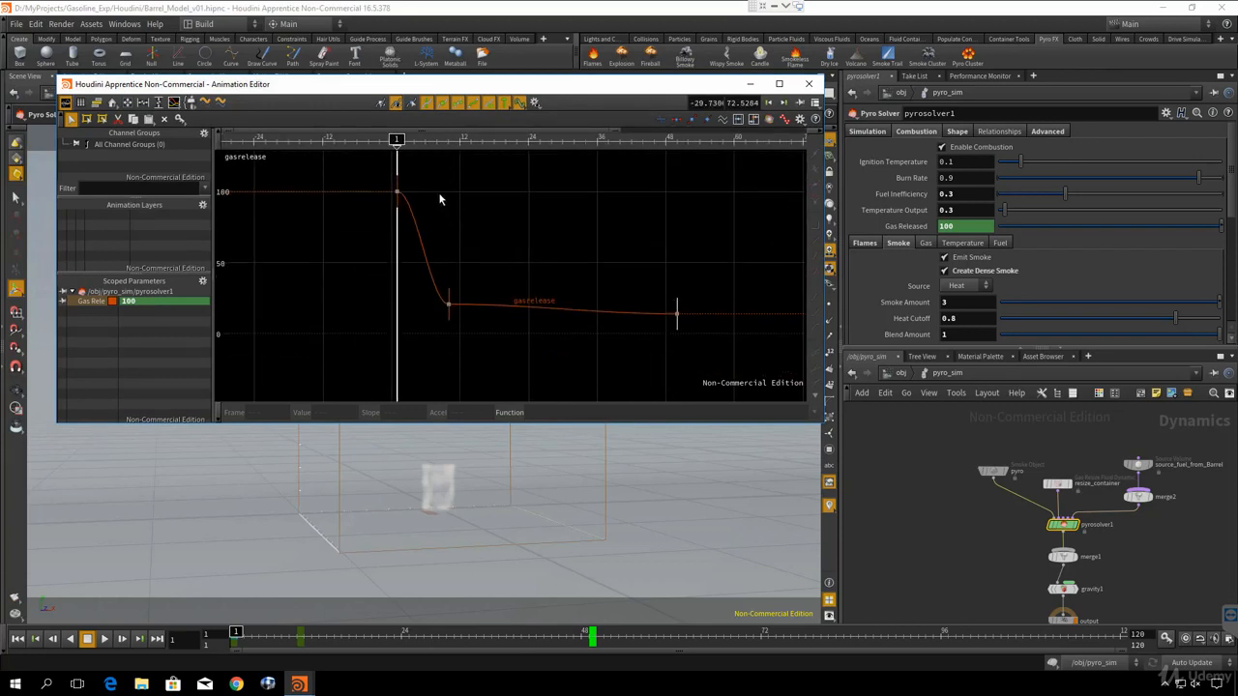
- Examine the frame and value of each keyframe on the Gas Released curve, then close the Animation Editor
drag(428, 170, 367, 220)
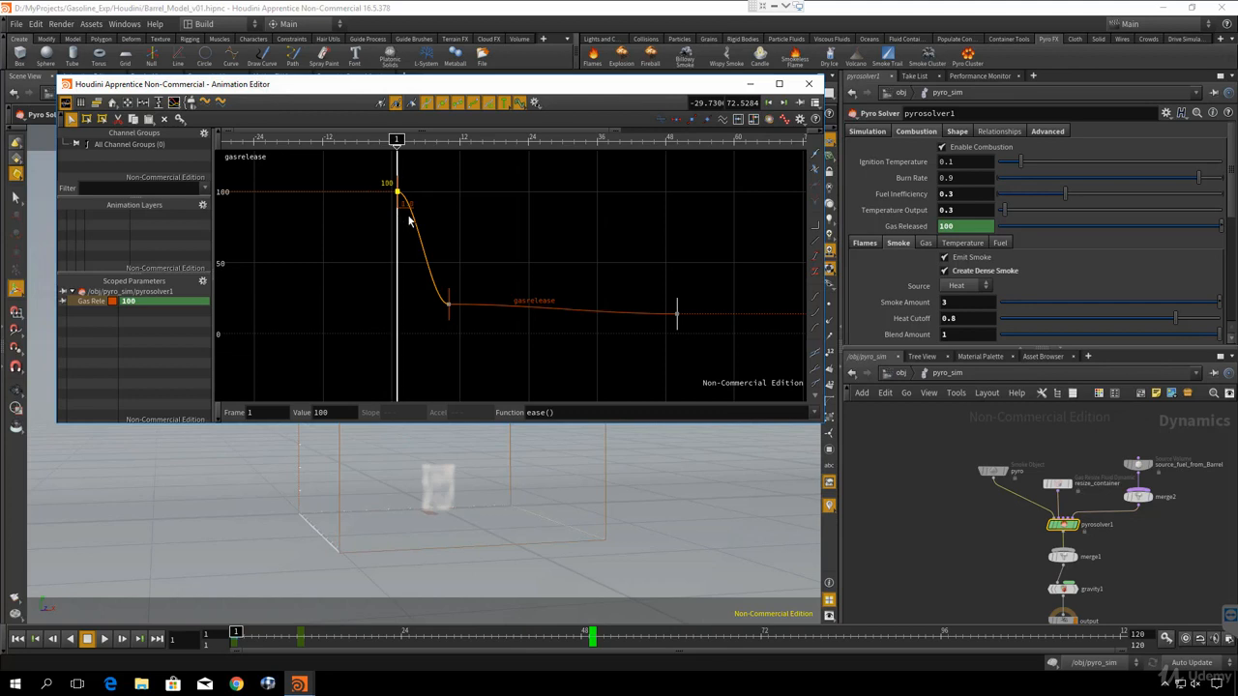
double_click(320, 412)
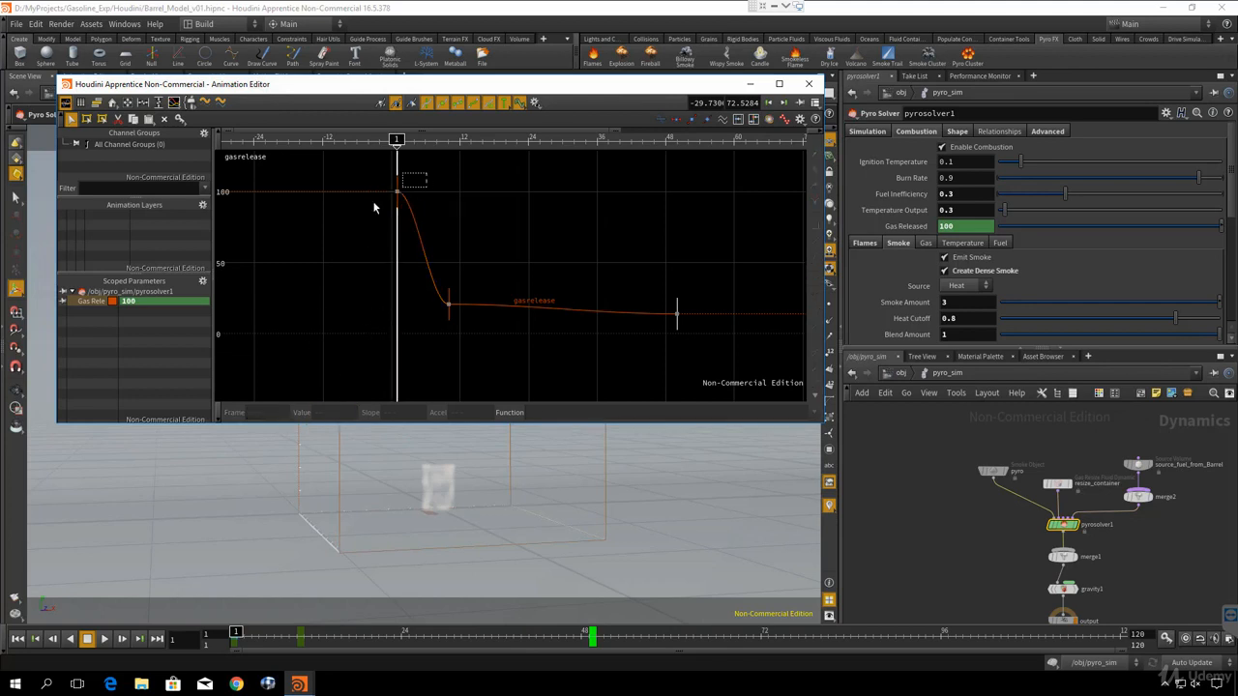
drag(474, 247, 432, 360)
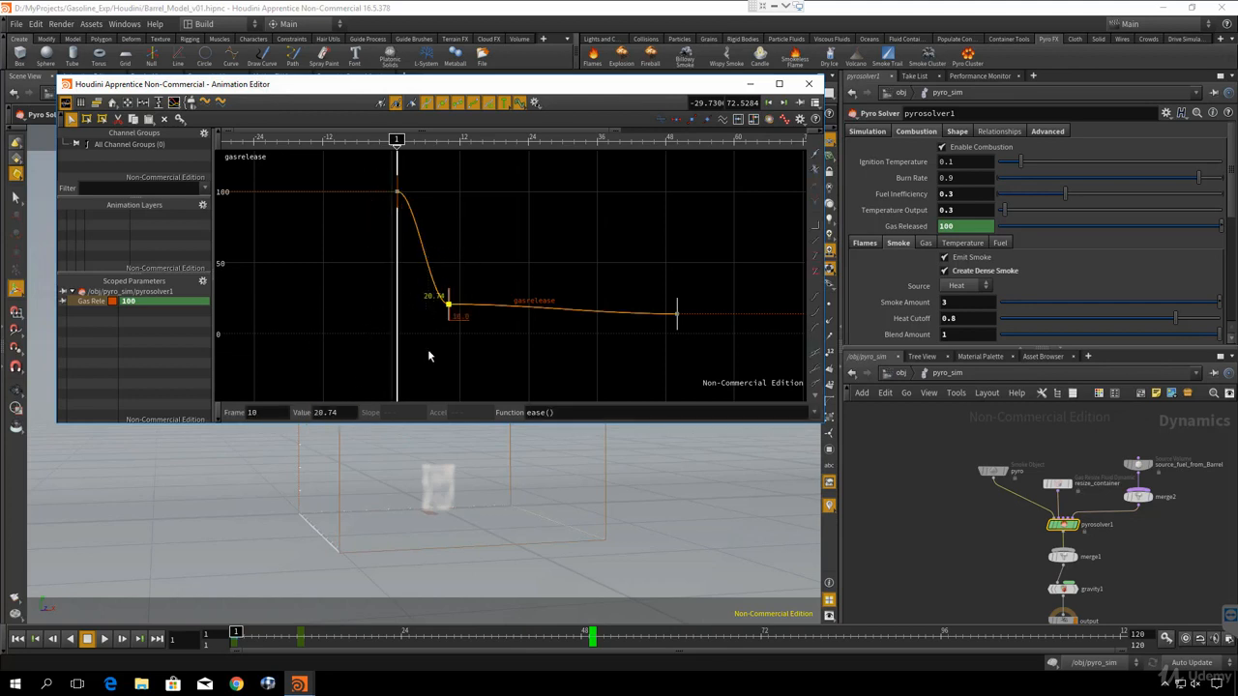
double_click(345, 413)
drag(596, 272, 713, 349)
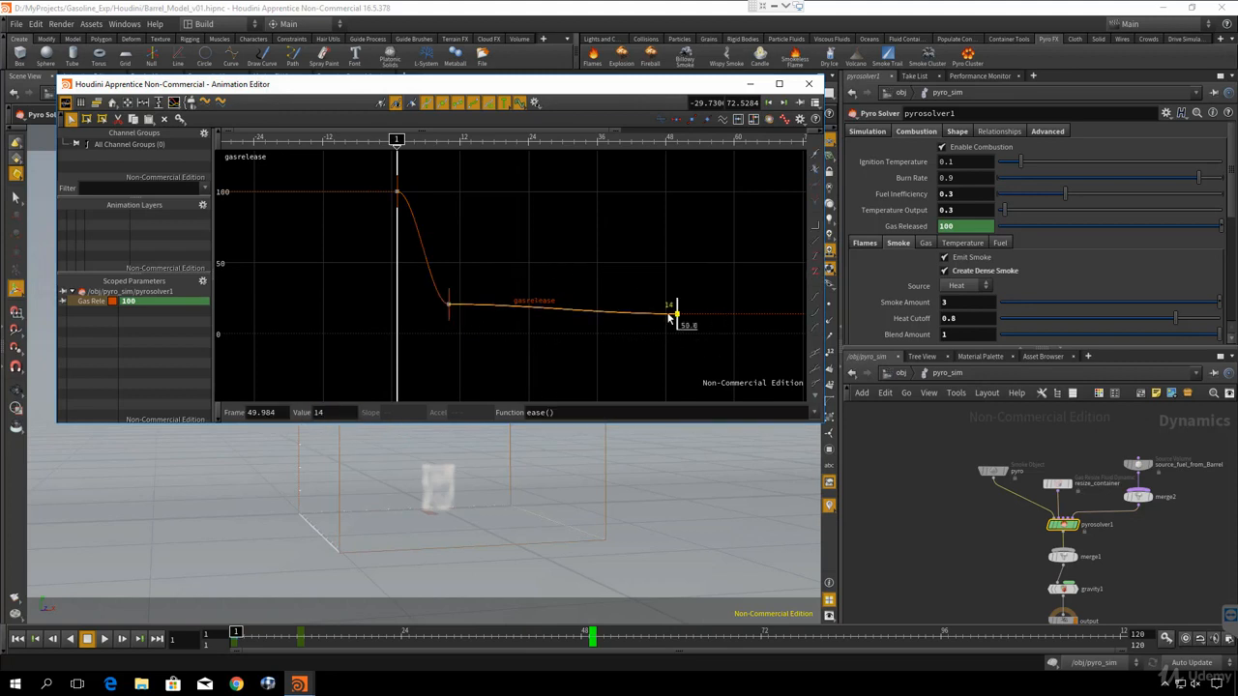
double_click(333, 413)
click(448, 303)
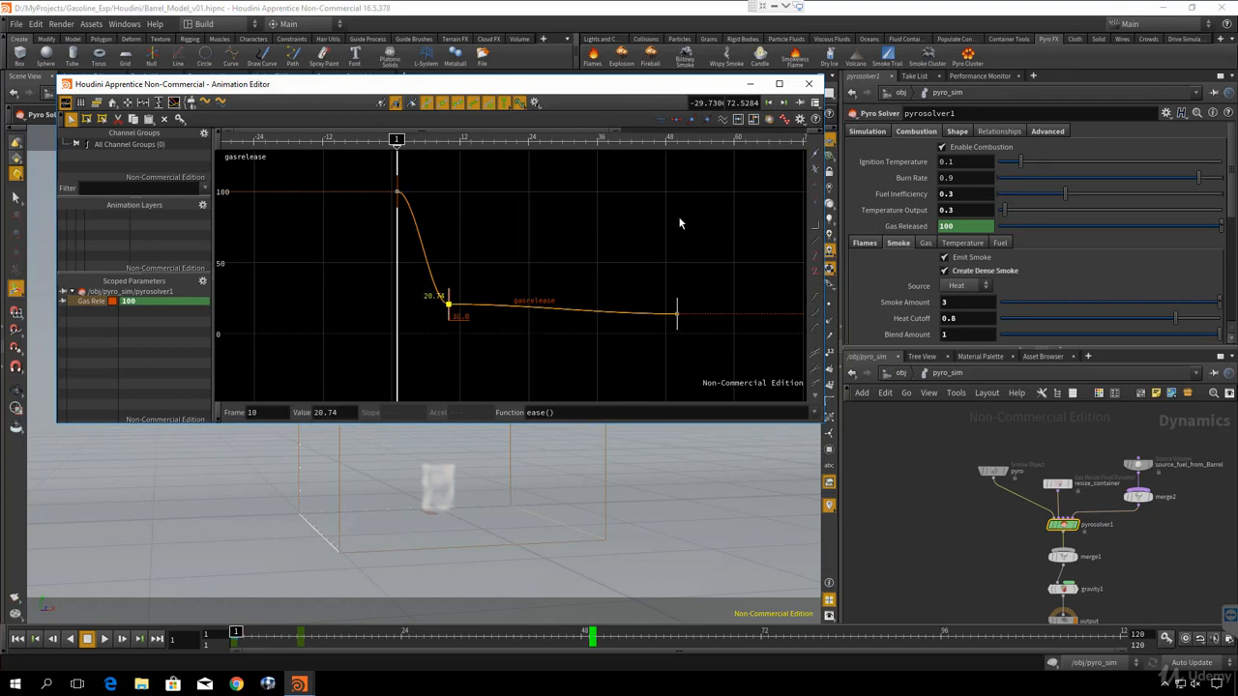
click(677, 313)
click(809, 83)
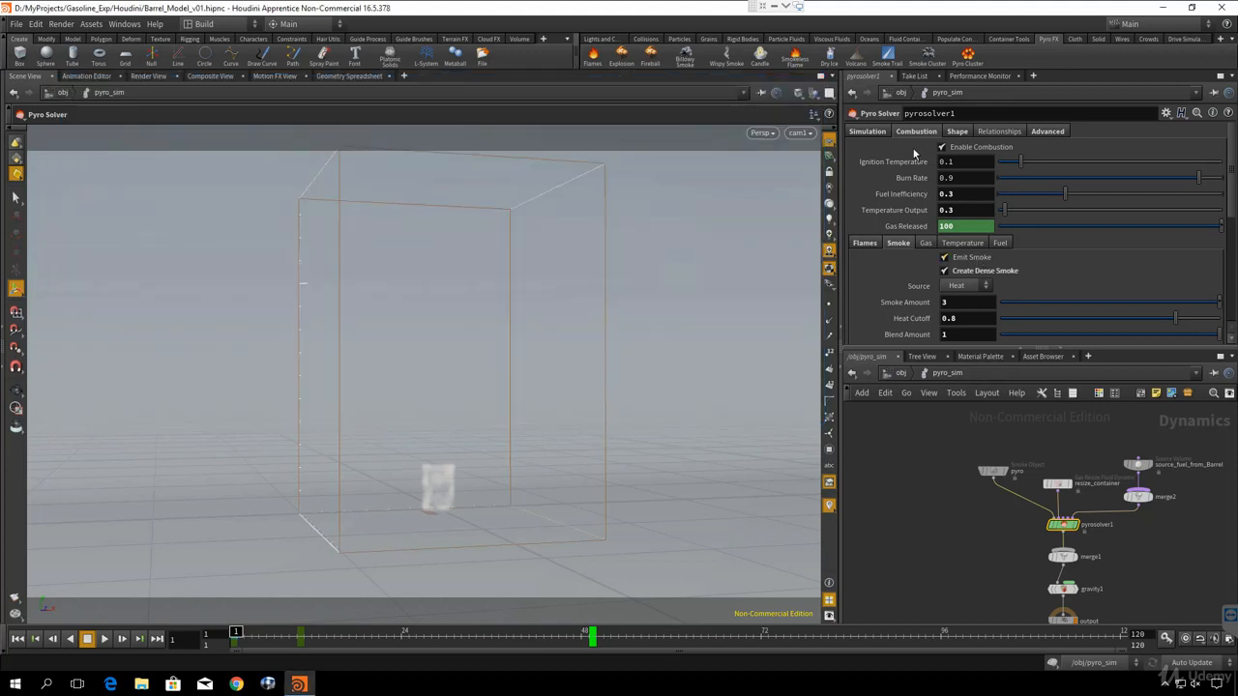
click(868, 132)
middle_drag(933, 473, 918, 458)
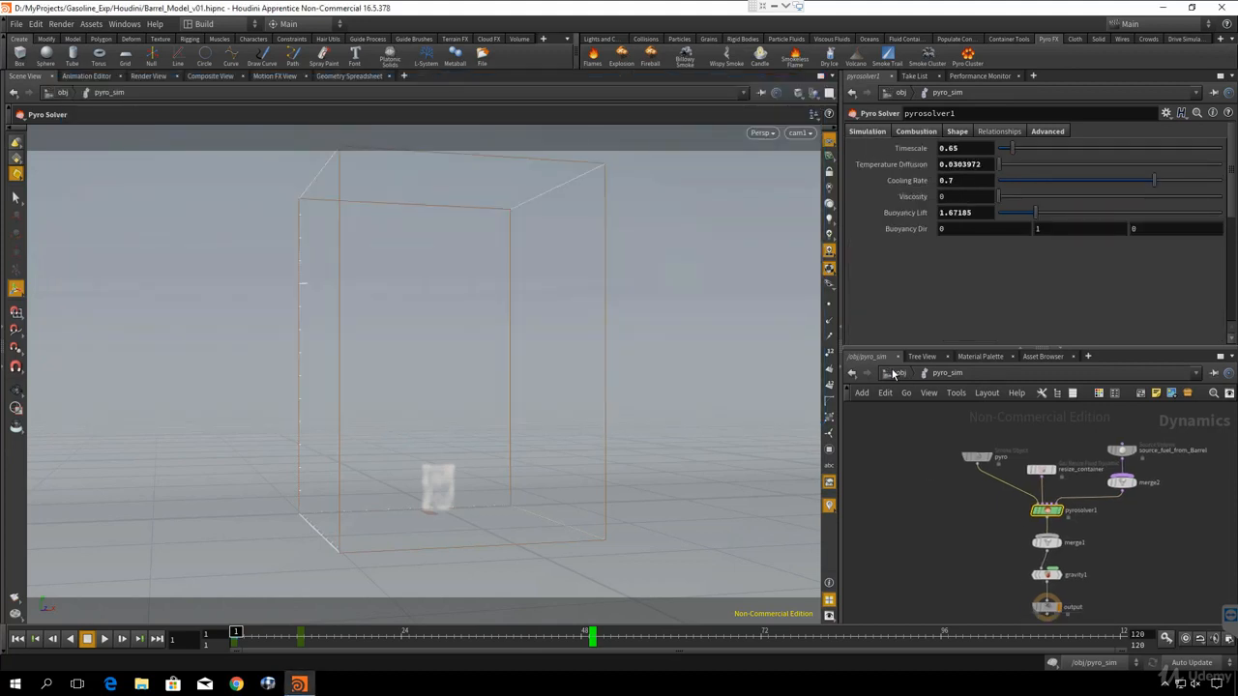
click(900, 375)
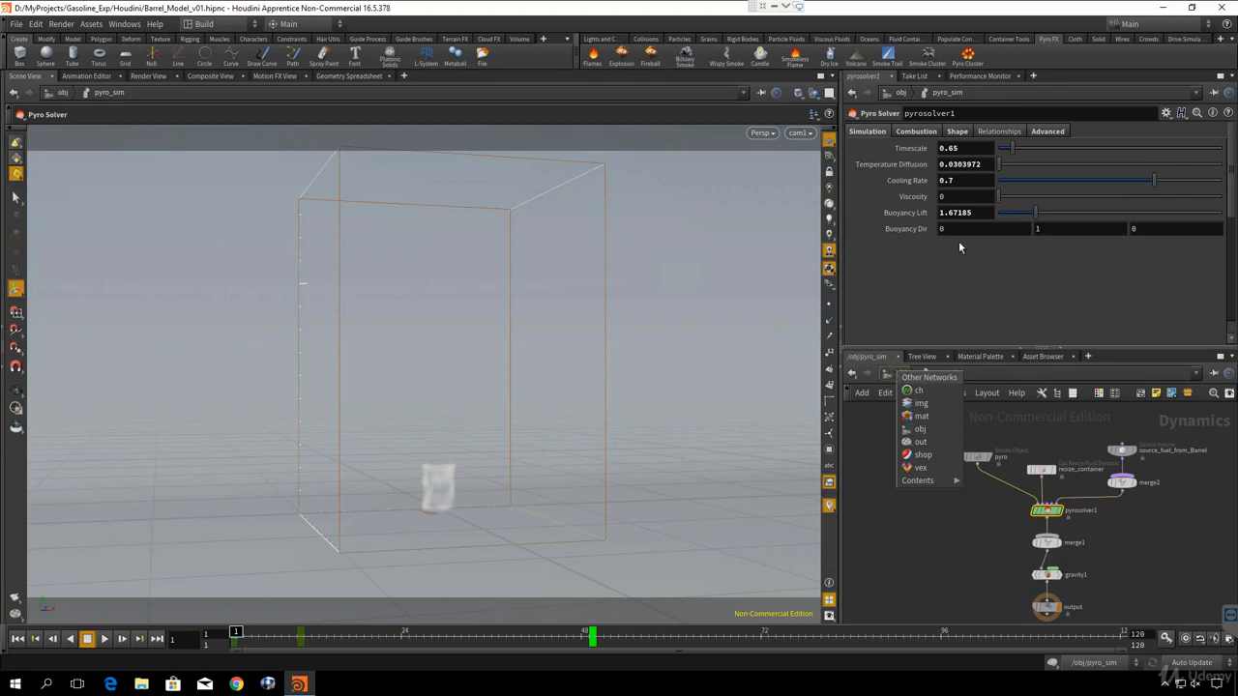
click(890, 375)
click(898, 374)
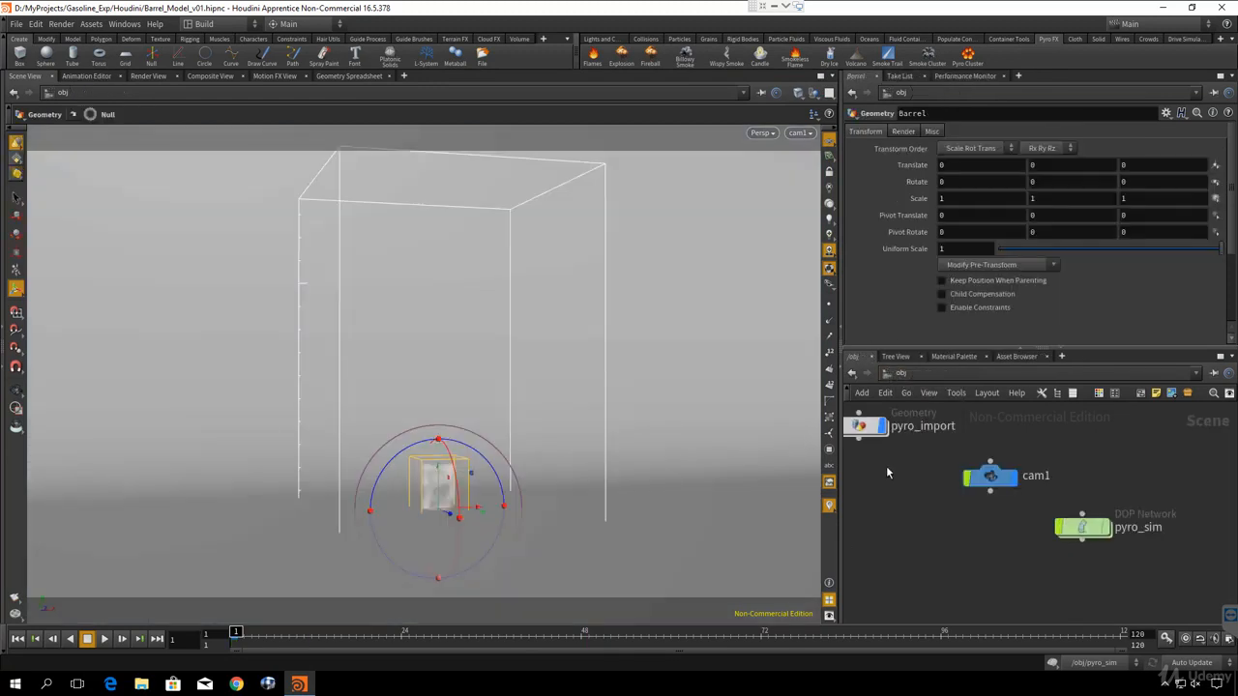
middle_drag(887, 468, 923, 503)
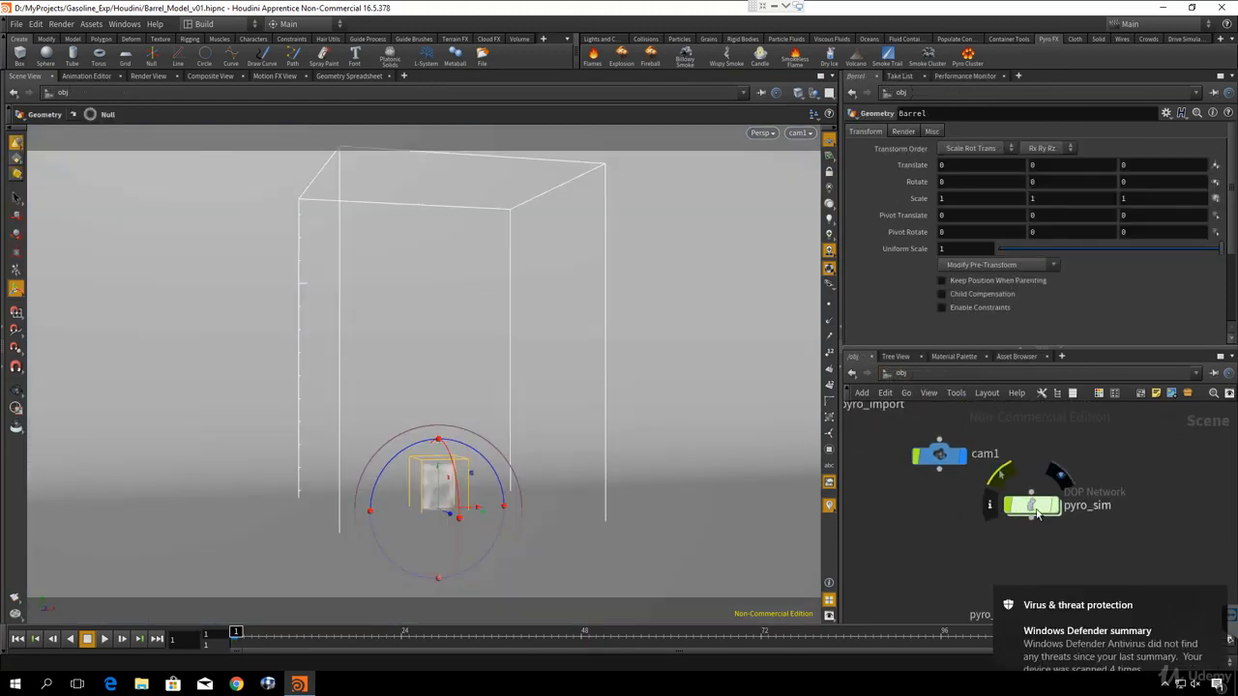
double_click(1025, 505)
scroll(949, 529, up, 2)
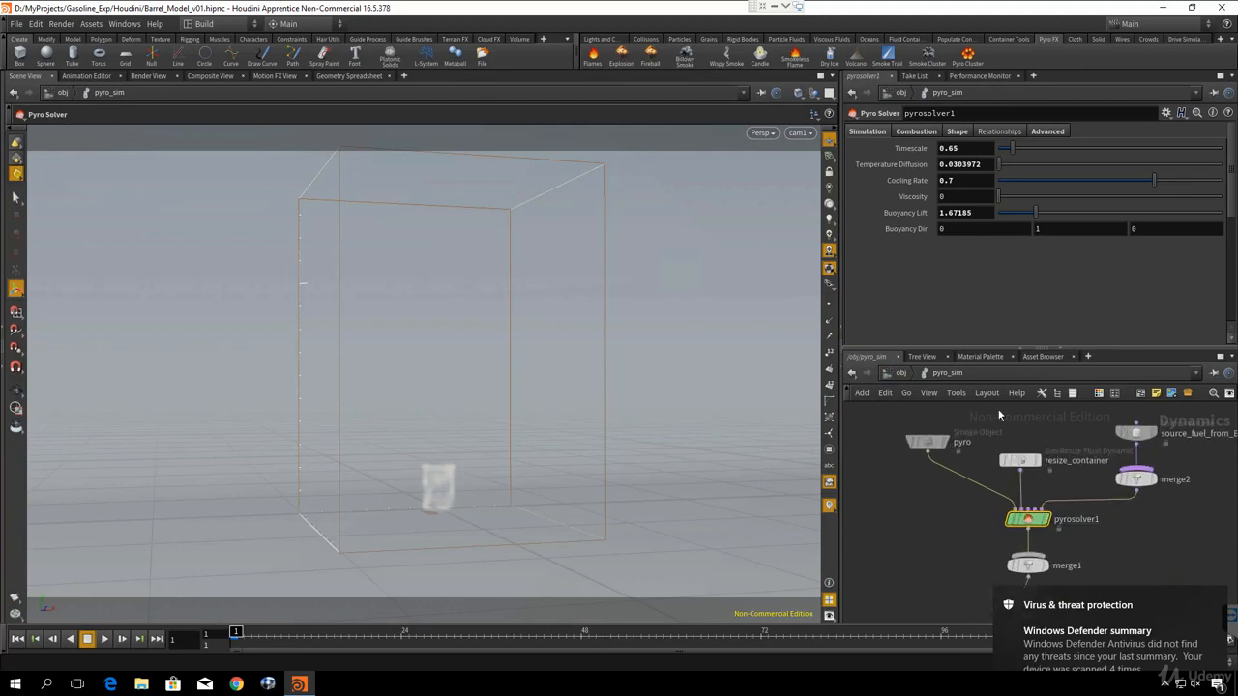
- Select the resize_container node and play the simulation to examine how the container bounds follow the explosion
click(1020, 460)
click(106, 640)
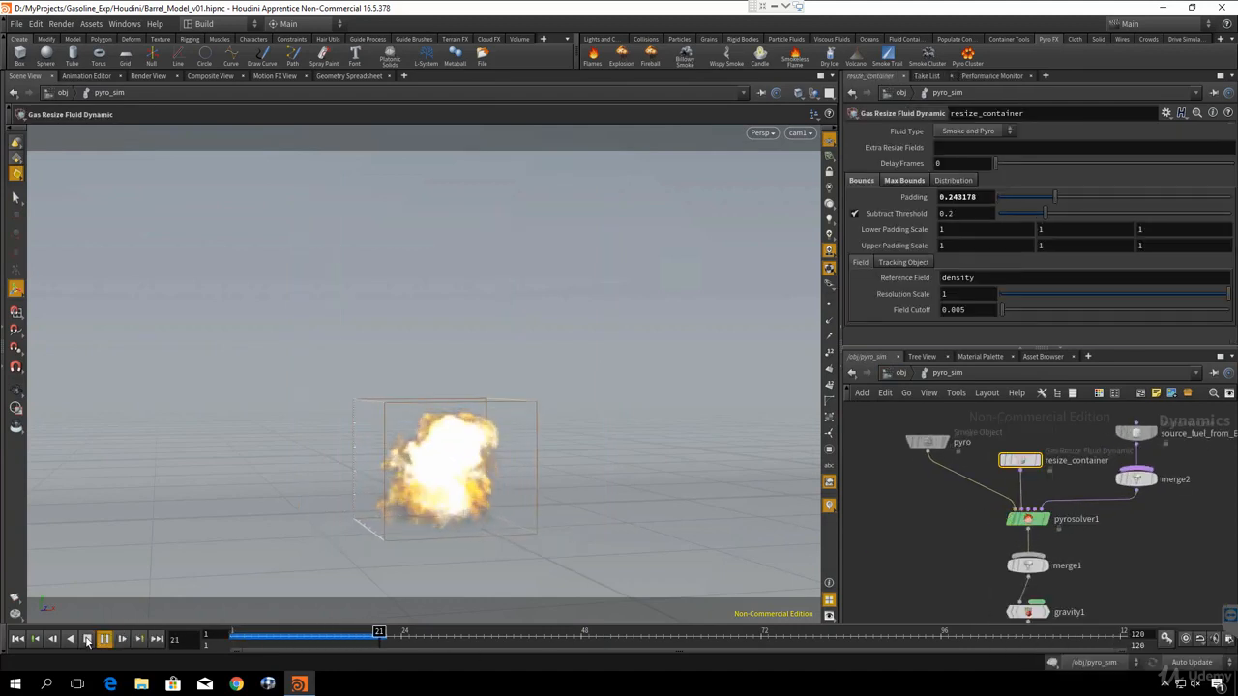
click(87, 640)
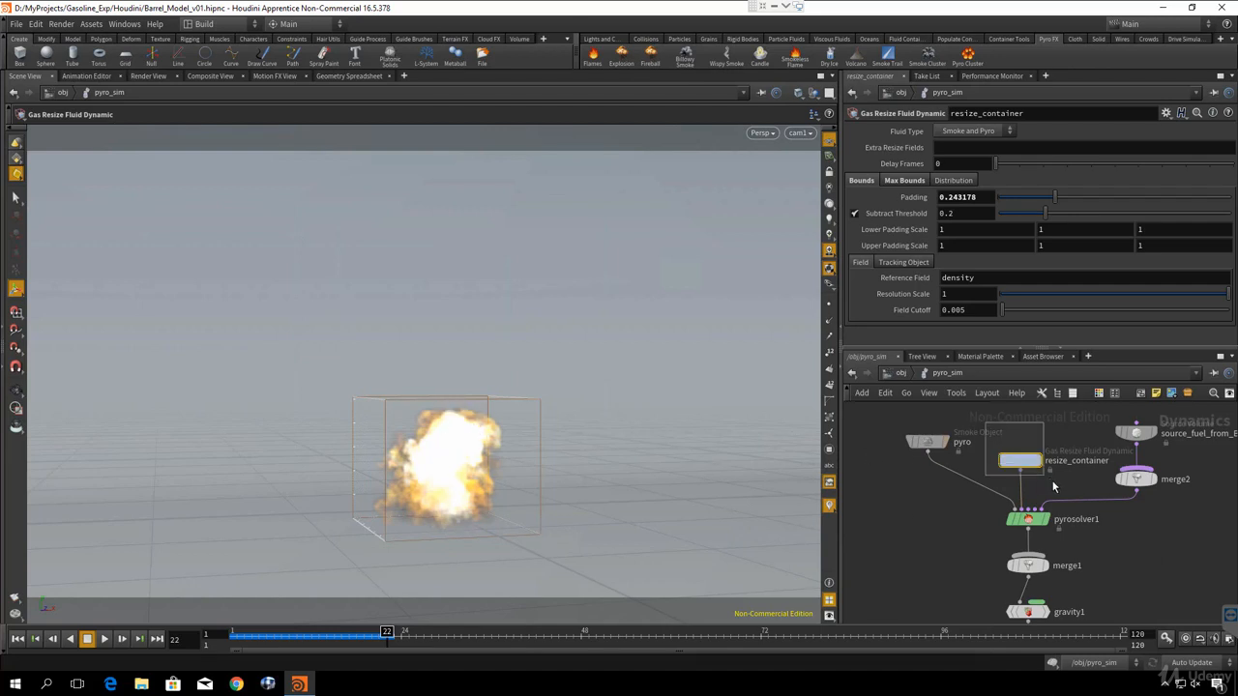
- Set the Padding of resize_container to 0.6 and replay the simulation from the first frame
double_click(958, 198)
text(6)
key(Return)
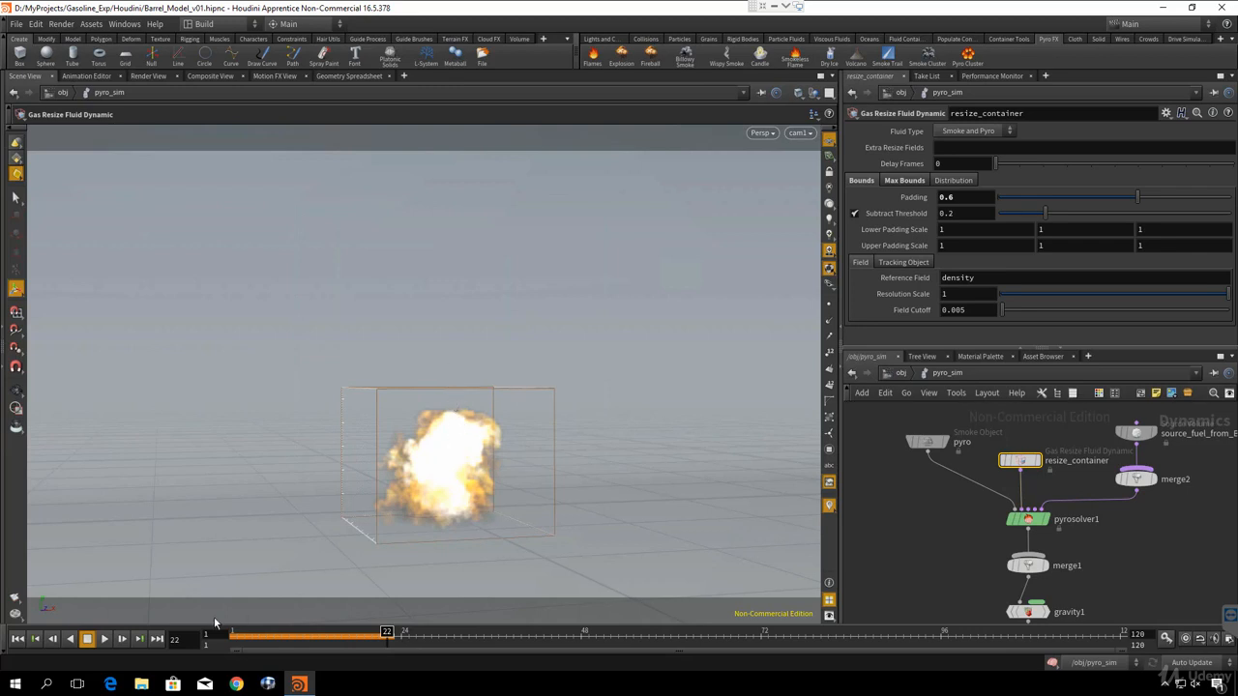
click(18, 638)
click(104, 639)
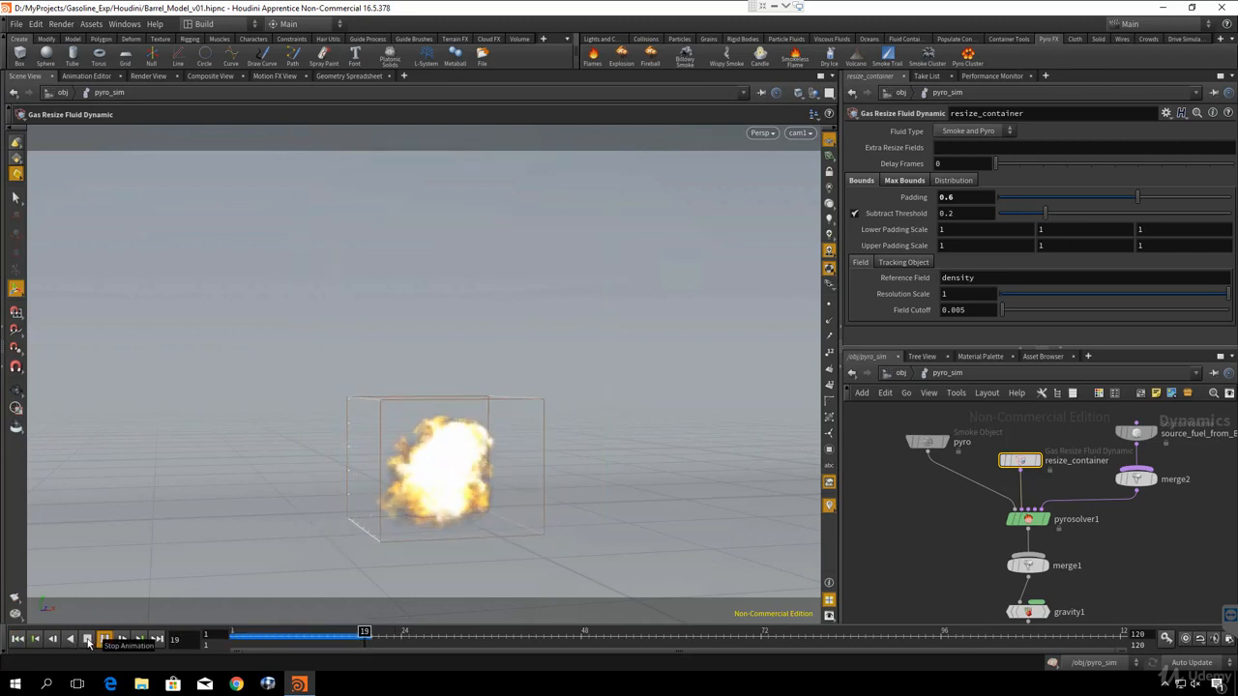
- Try enlarging the pyro smoke object's container upward to about 16.5 units and sideways, then undo the resizing
drag(888, 425, 972, 482)
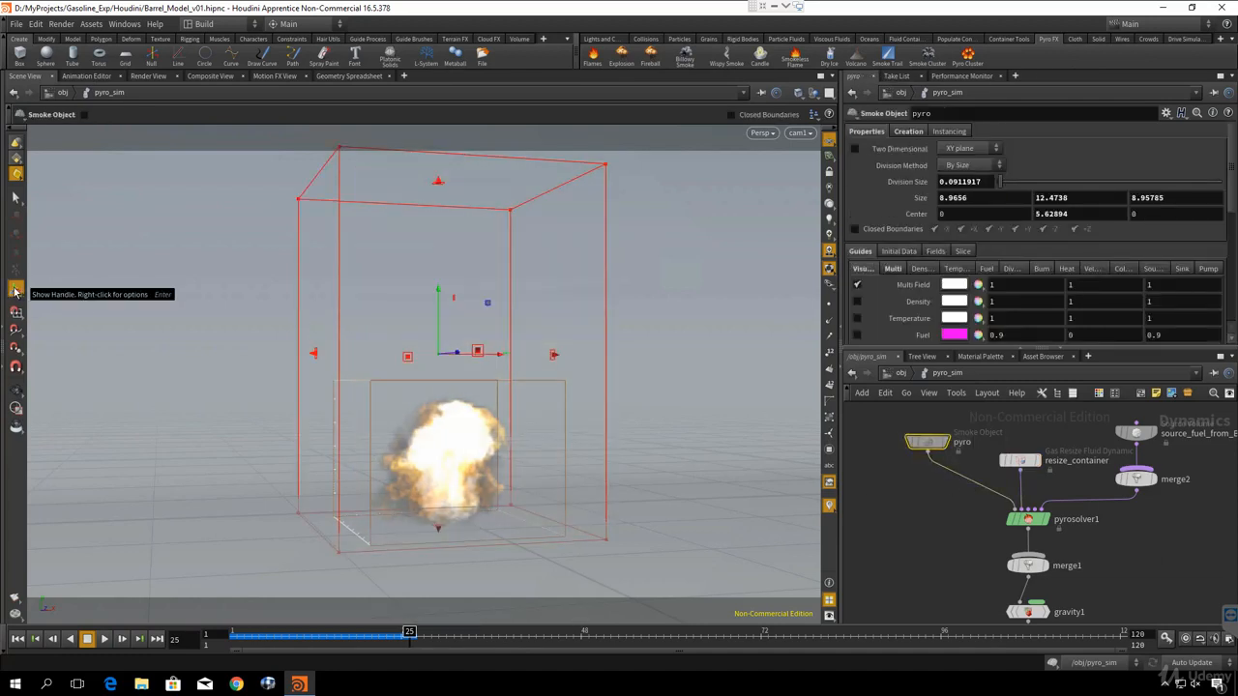
alt+right_drag(616, 329, 481, 337)
alt+middle_drag(480, 338, 450, 387)
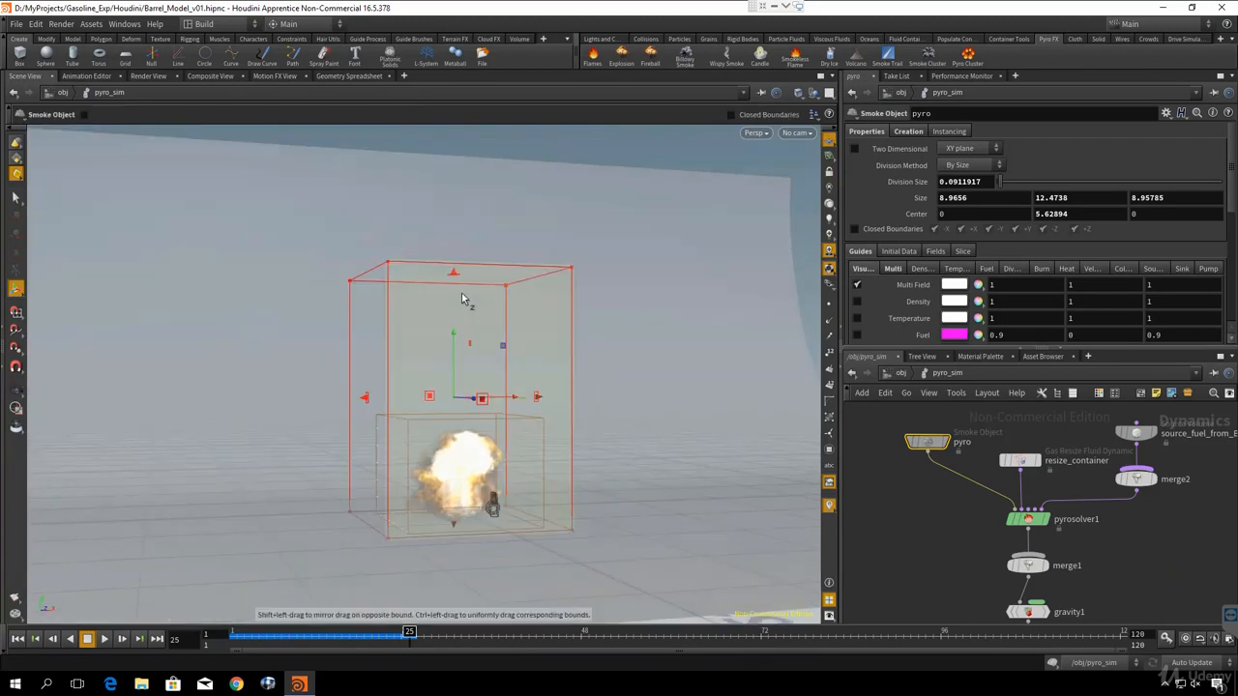
drag(454, 274, 455, 193)
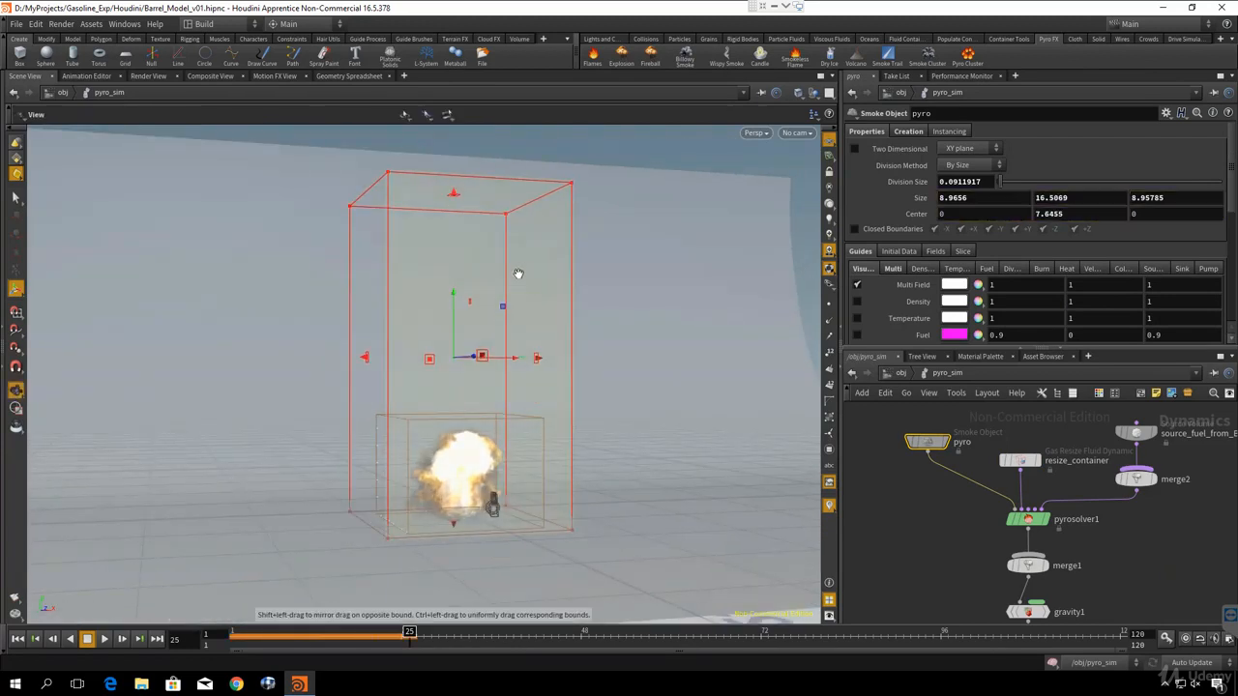
drag(536, 359, 563, 362)
key(ctrl+z)
key(ctrl+z)
alt+drag(537, 410, 563, 420)
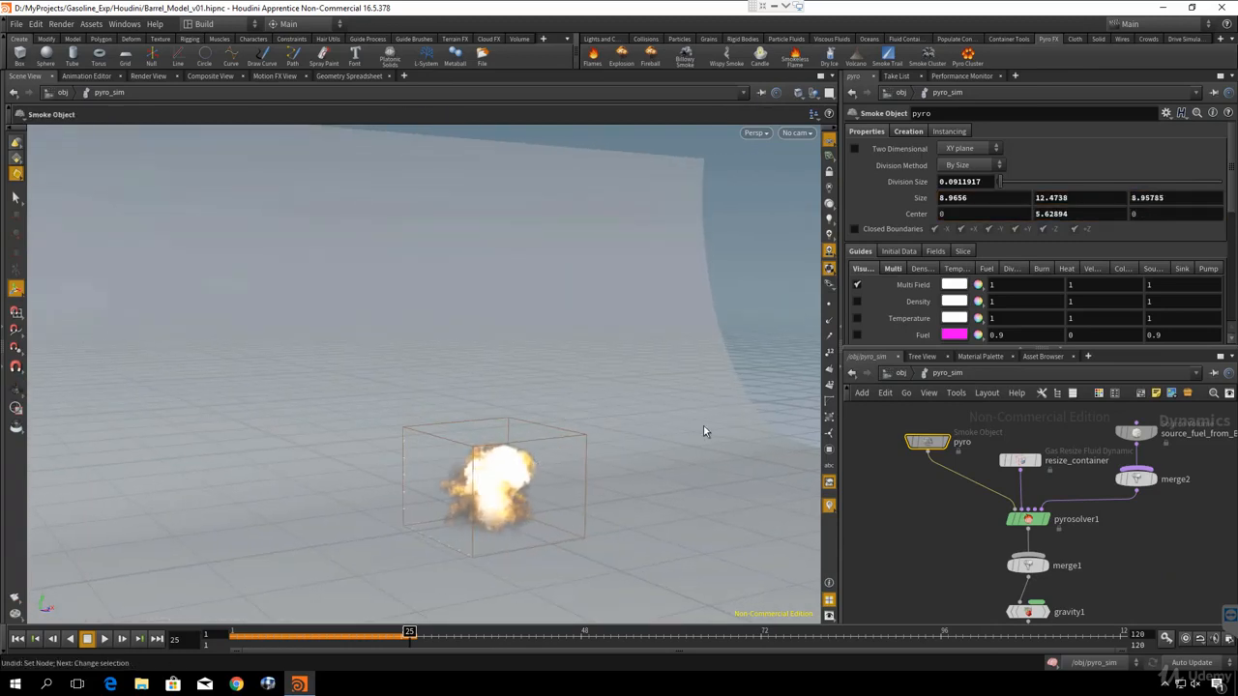
- Enlarge the pyro smoke object's container to about 18.7 × 17.1 × 10.1 and look through cam1 again
click(929, 442)
drag(563, 406, 341, 385)
drag(441, 276, 442, 240)
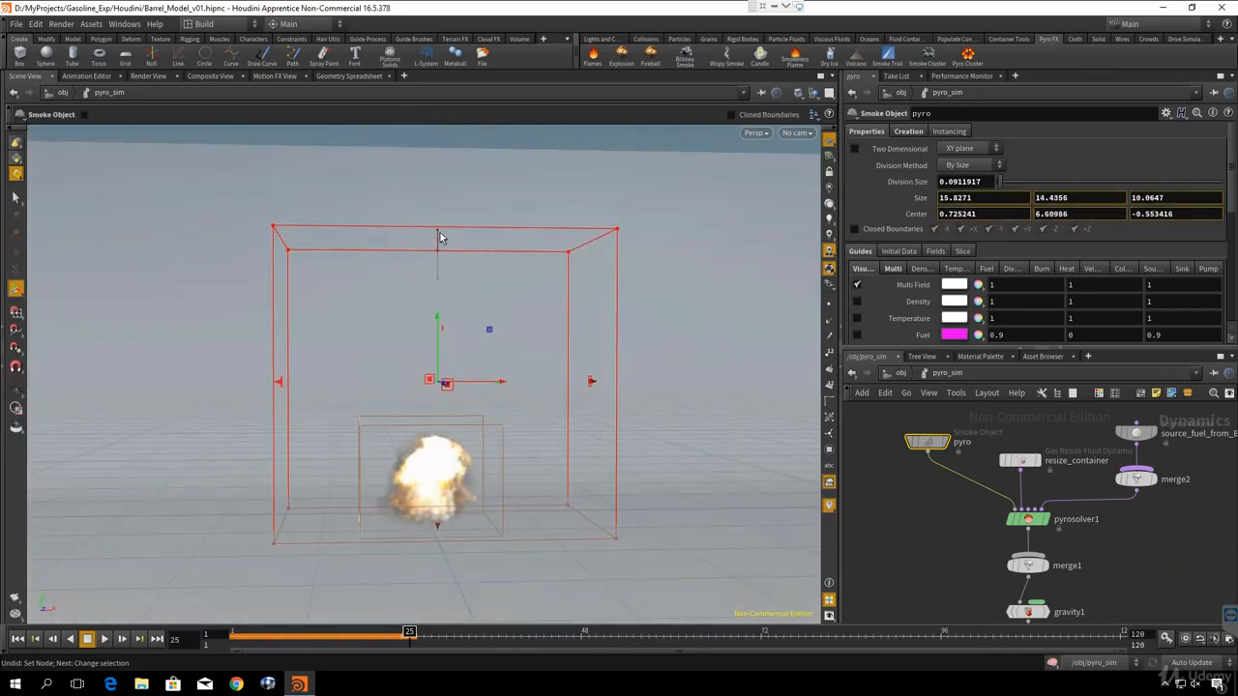
drag(591, 393, 620, 388)
drag(442, 238, 453, 208)
alt+drag(358, 335, 422, 356)
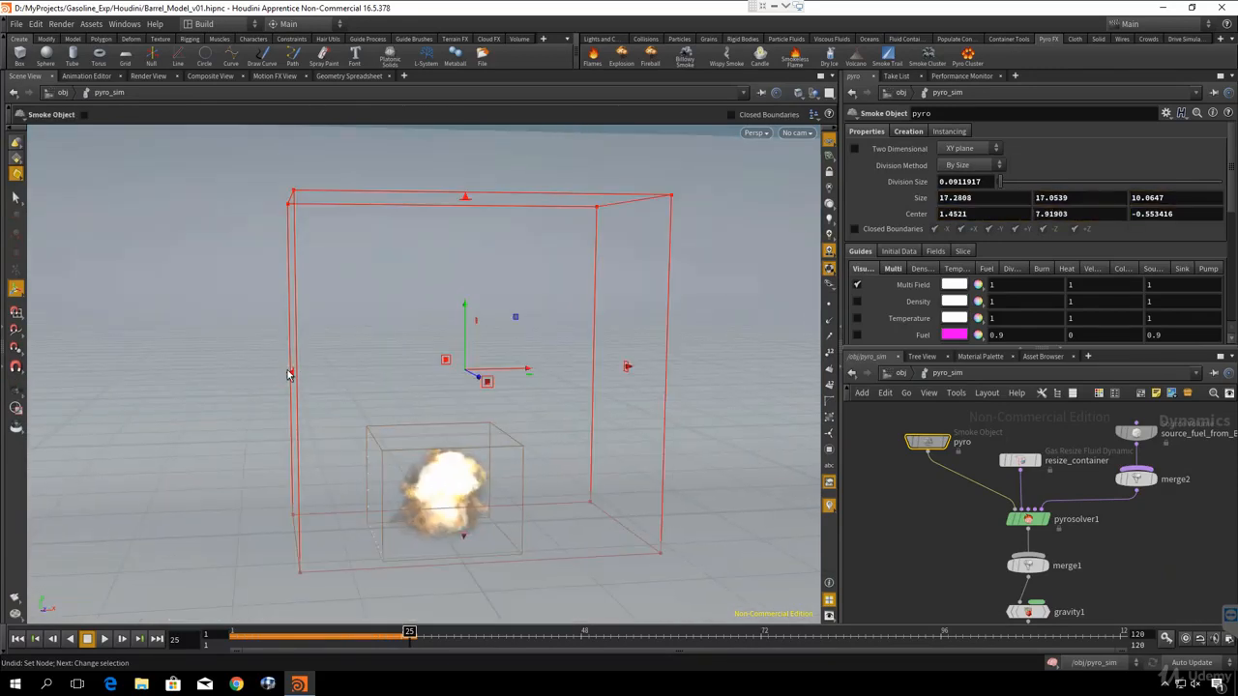
drag(290, 373, 263, 373)
key(Escape)
drag(367, 378, 539, 414)
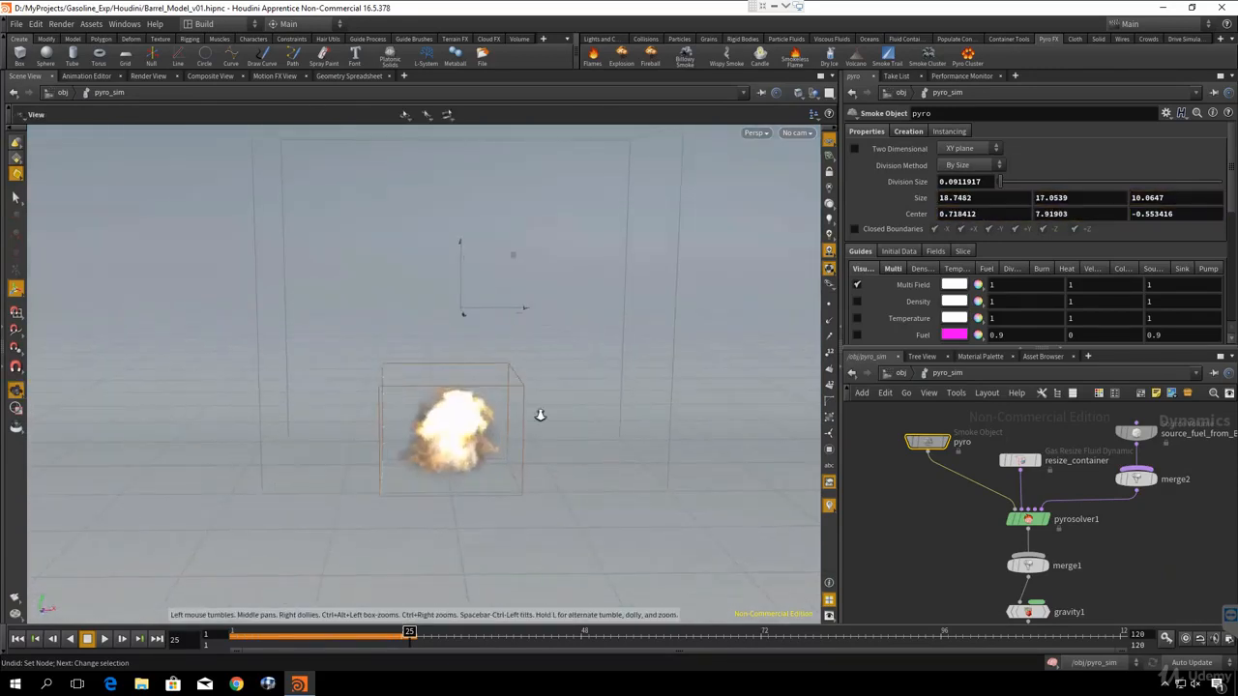
key(Return)
click(797, 133)
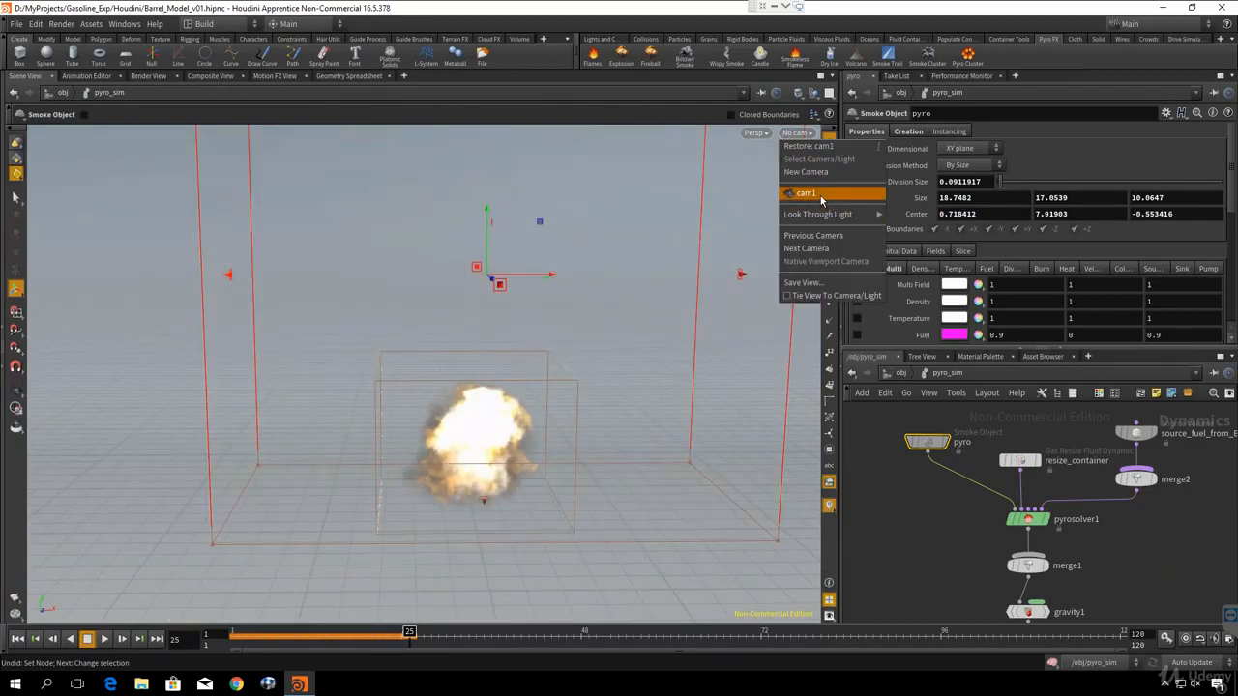
click(816, 197)
- Set the Division Size of the pyro smoke object to 0.11
middle_drag(891, 450, 926, 497)
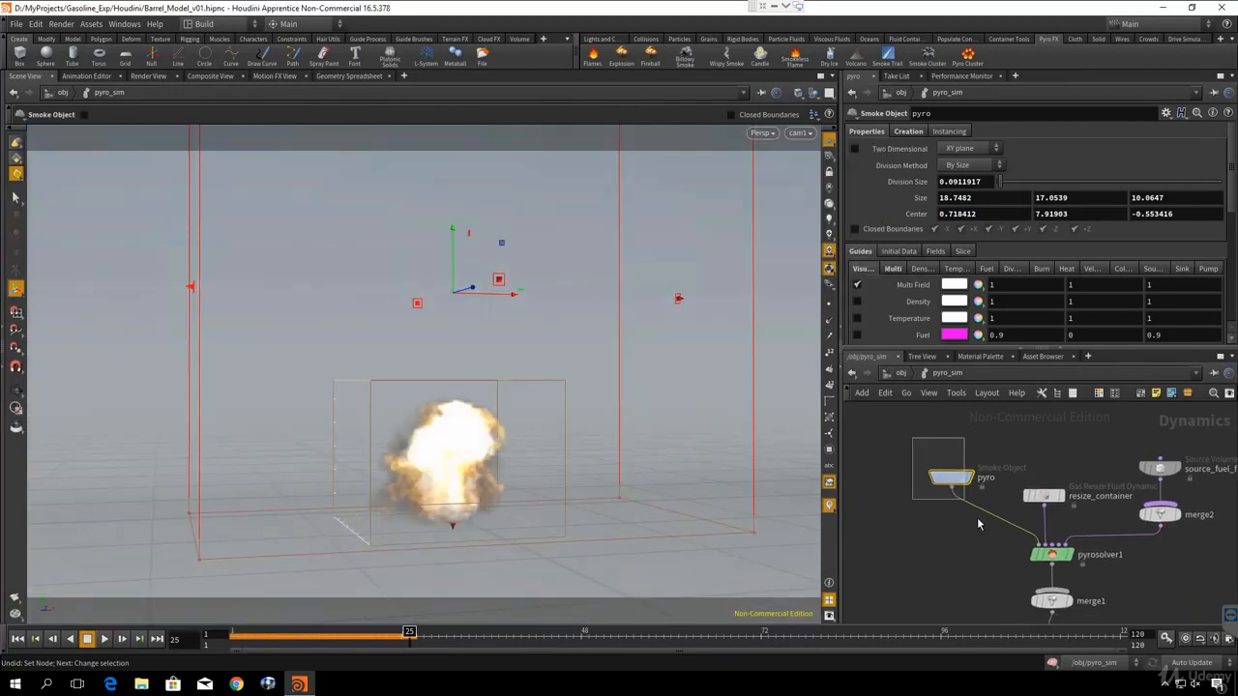
drag(985, 181, 957, 182)
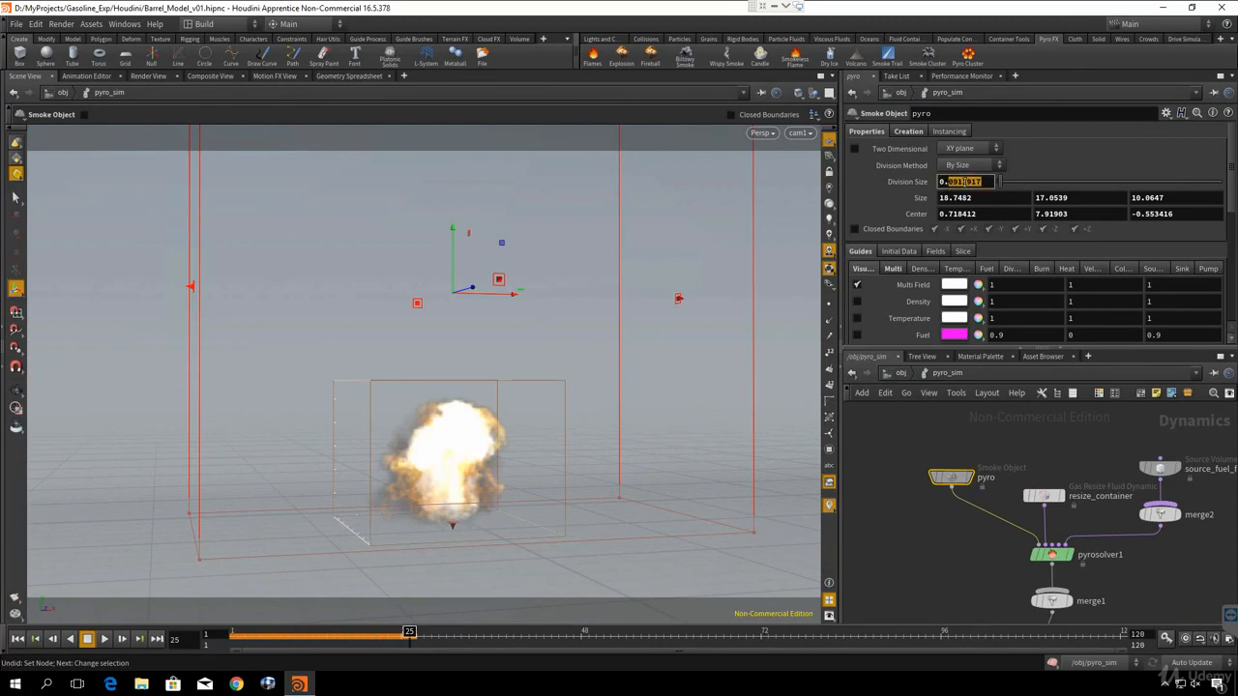
click(967, 182)
drag(985, 181, 952, 184)
click(970, 182)
click(969, 182)
text(1)
key(Return)
- Play the explosion simulation from the first frame a few times to check it, then rewind to frame 1
drag(280, 643, 121, 646)
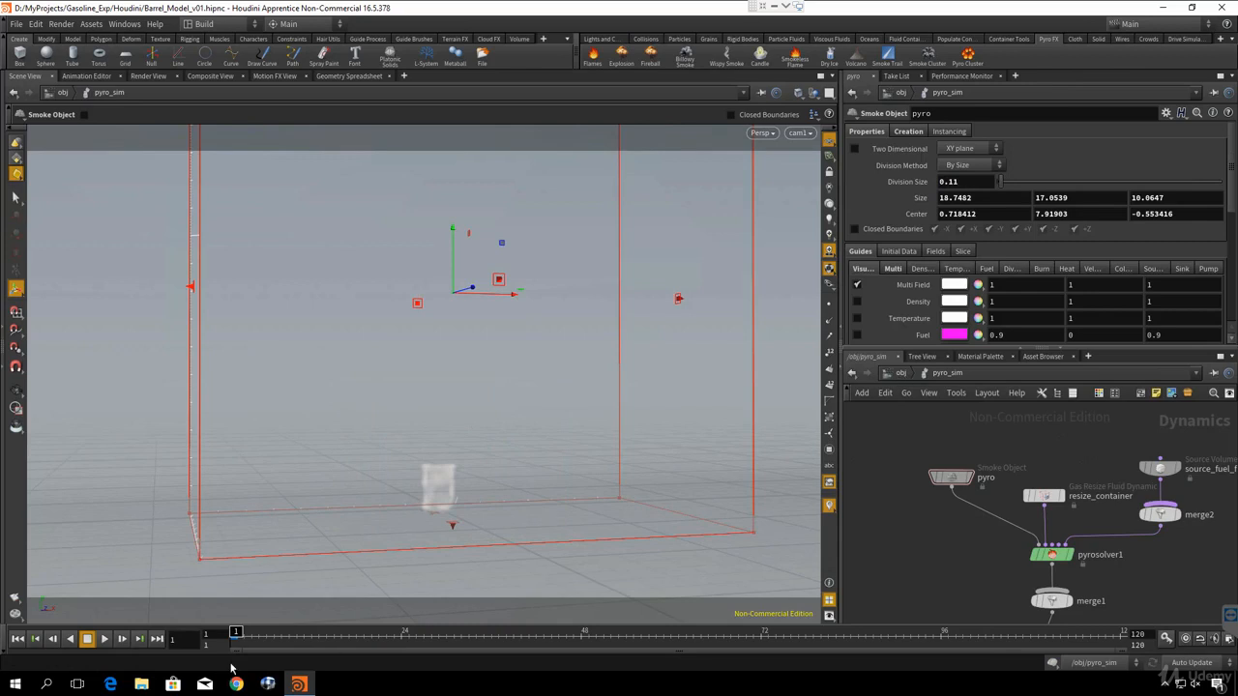
click(105, 640)
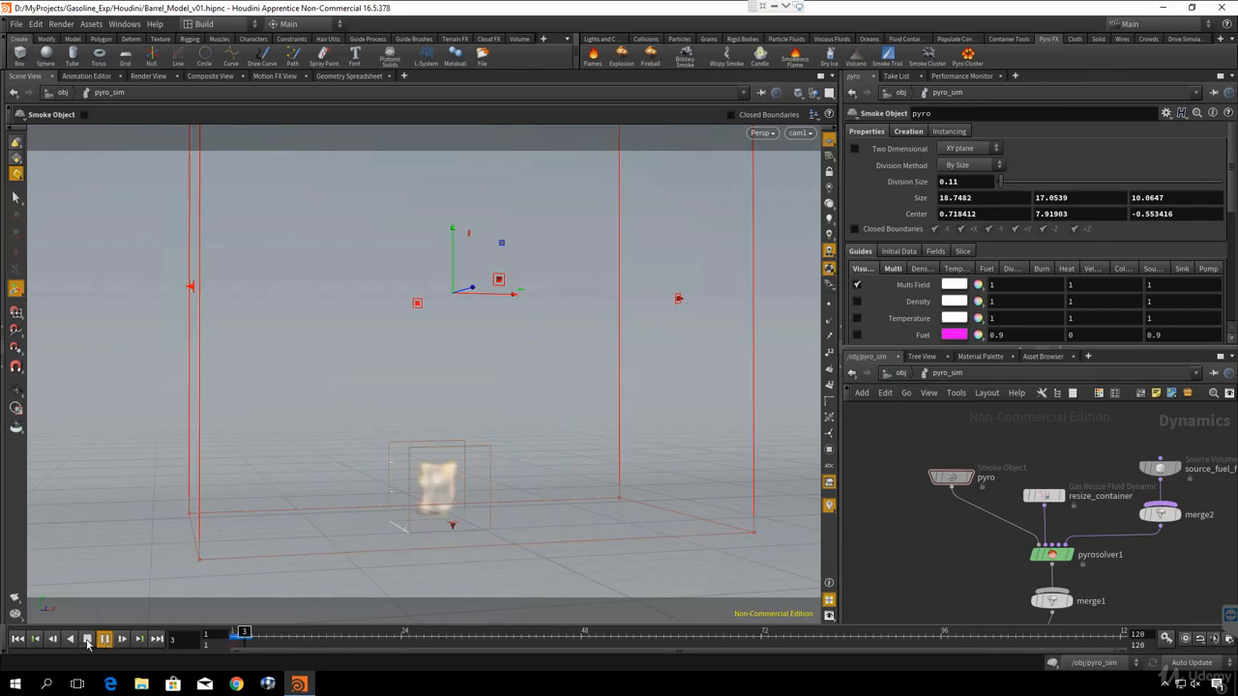
click(88, 641)
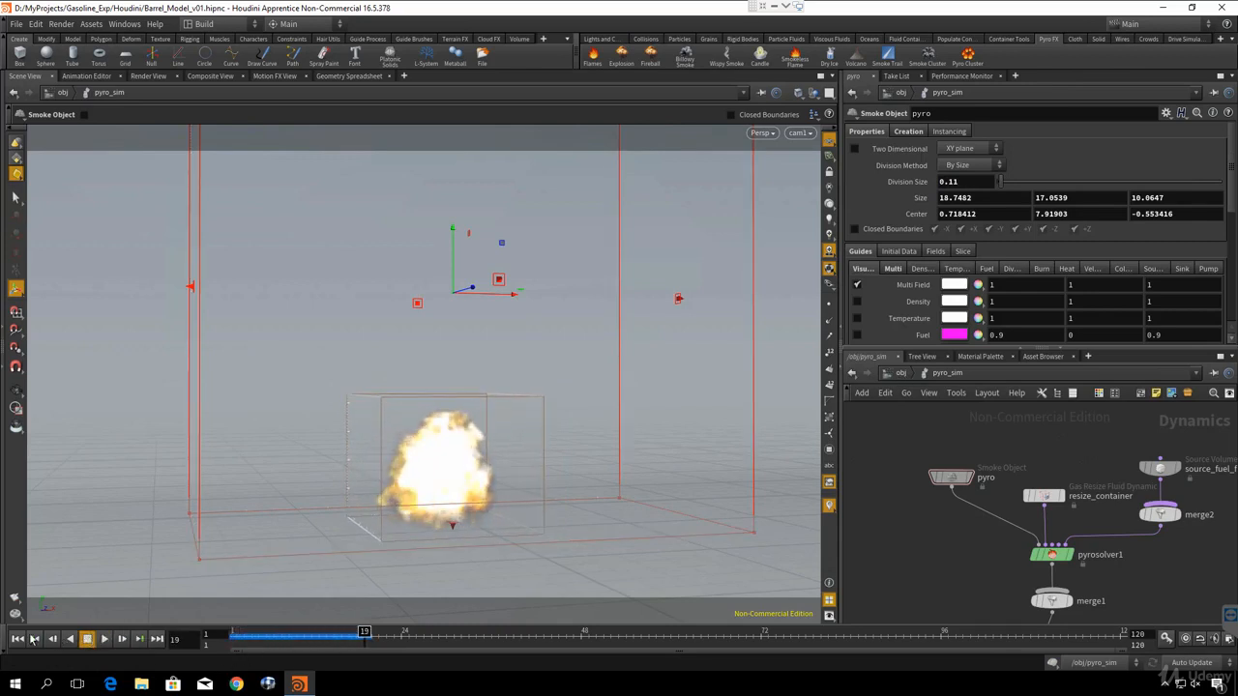
click(19, 641)
click(101, 641)
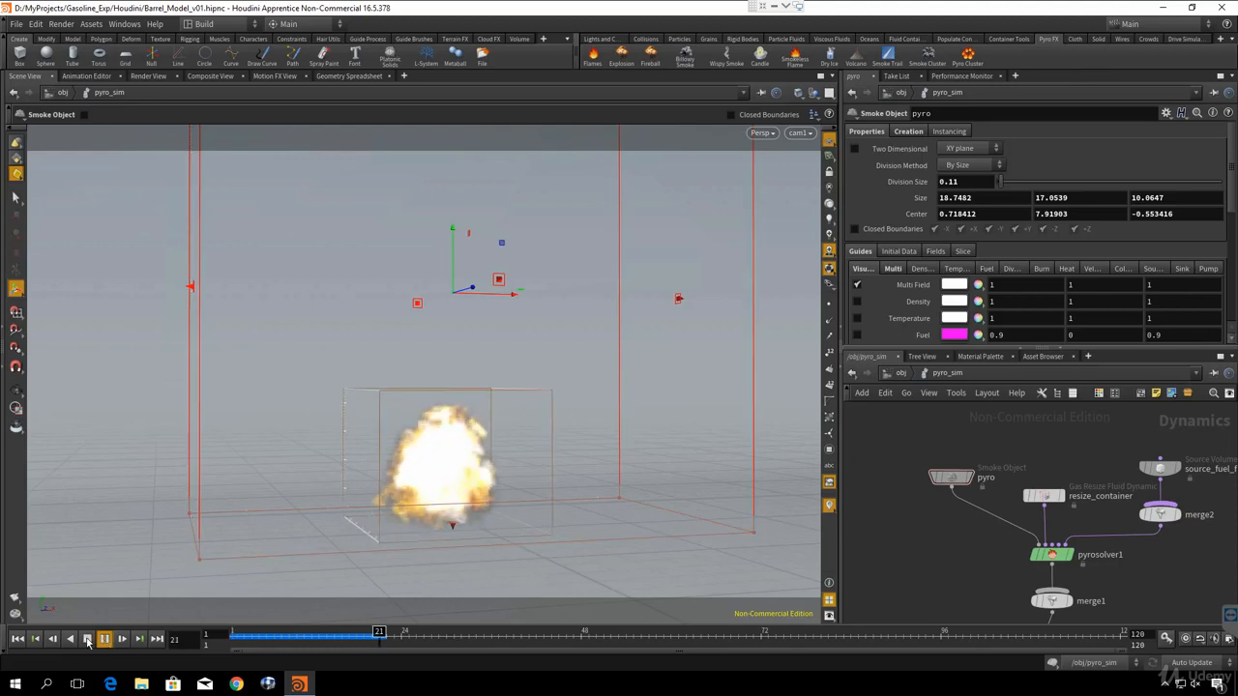
click(18, 639)
click(87, 641)
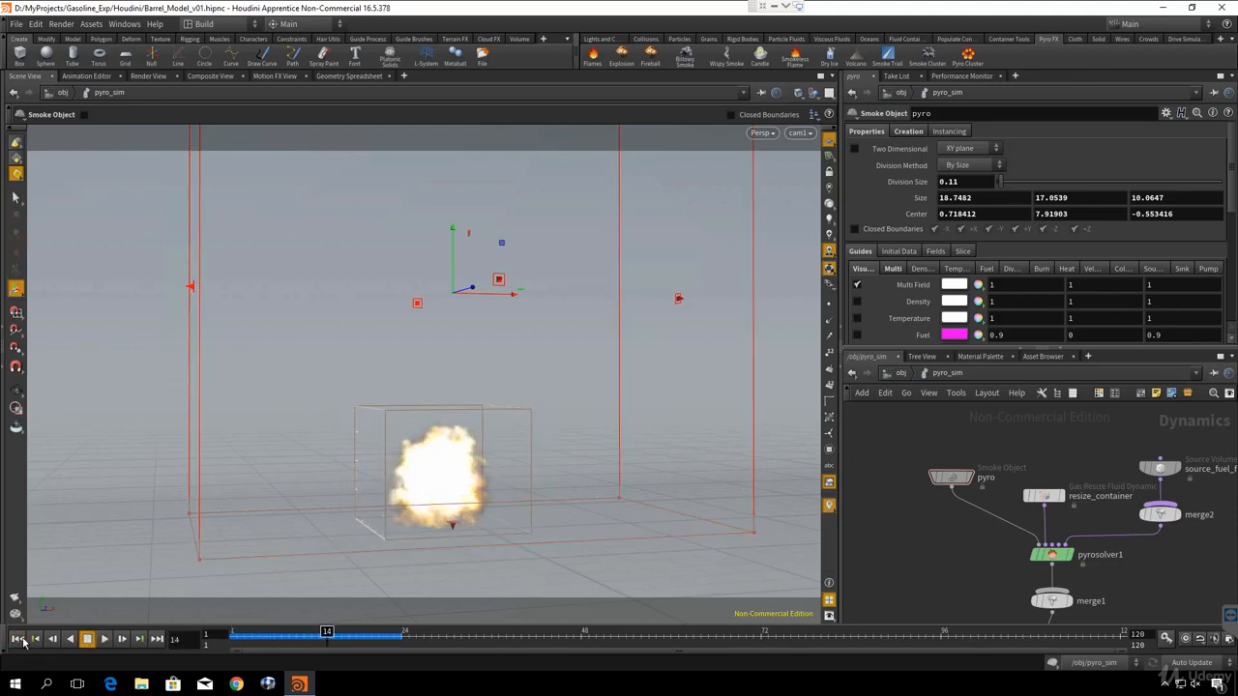
click(18, 639)
- Go up to the obj level and add a Ground Plane collision object to the simulation
click(893, 375)
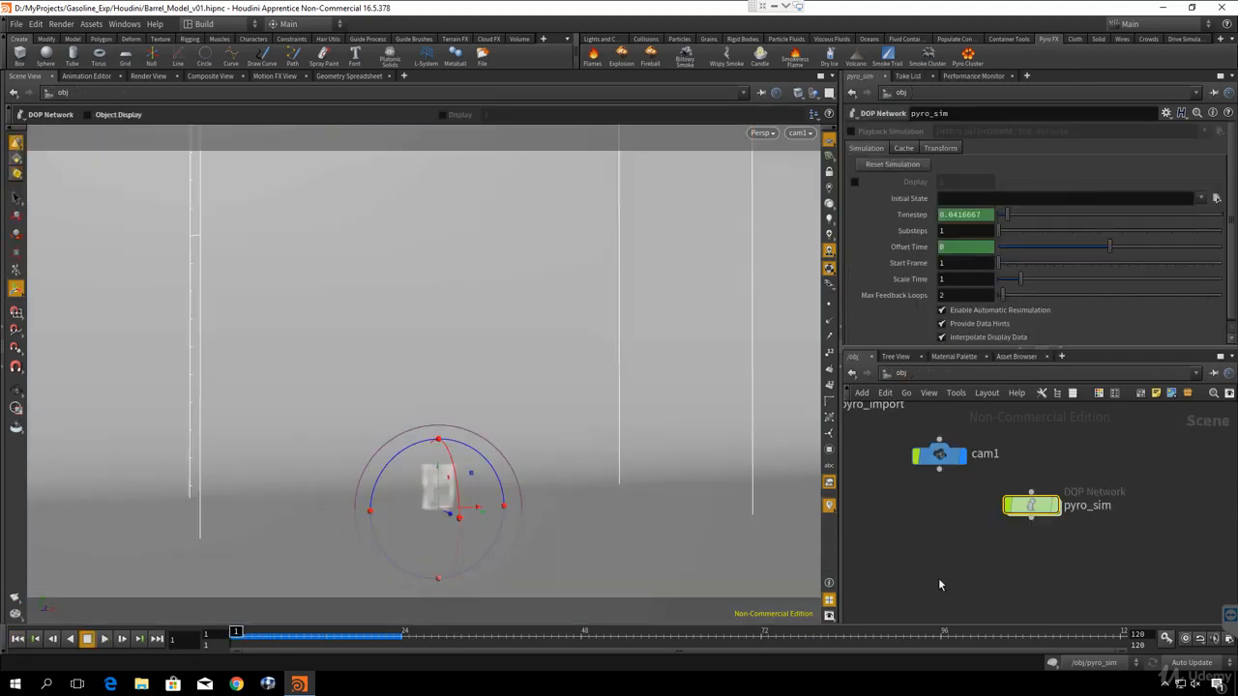
click(646, 39)
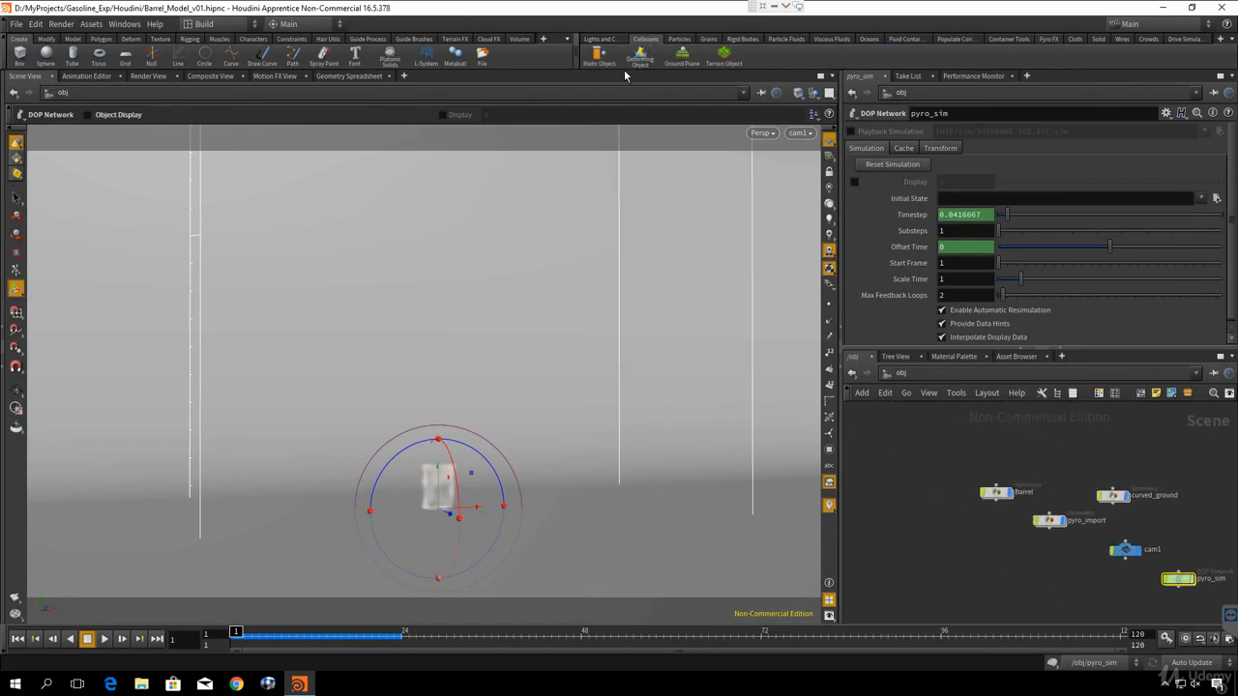
click(684, 63)
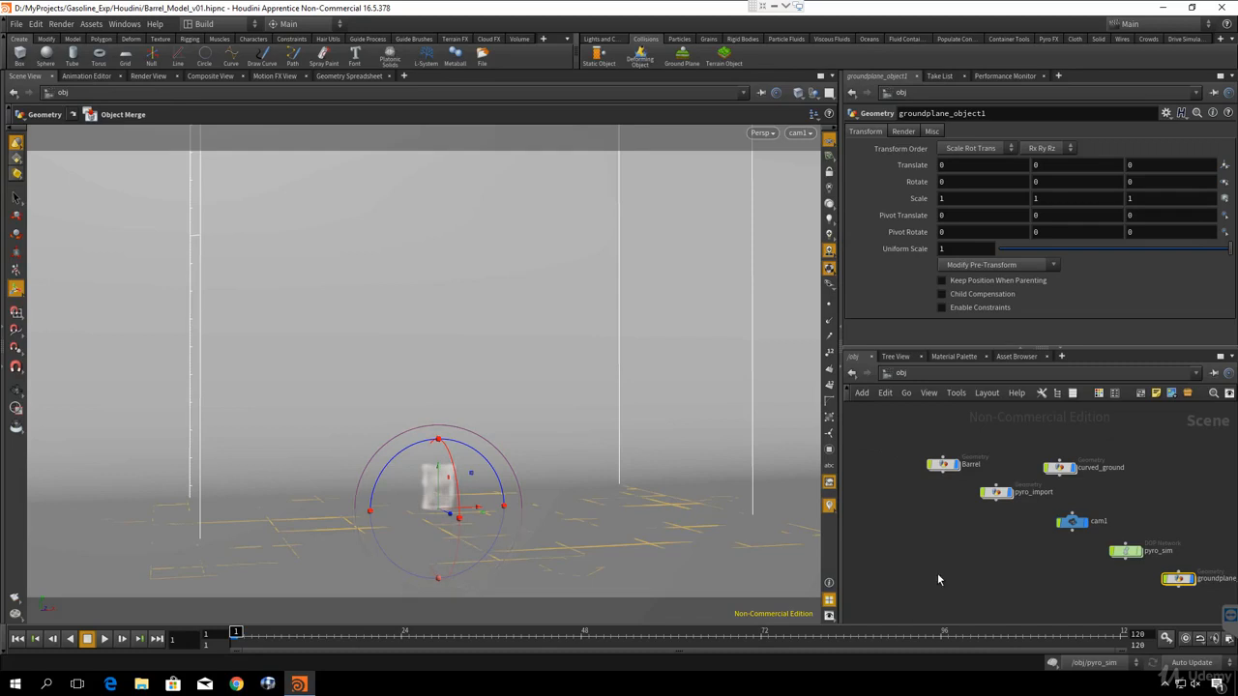
middle_drag(944, 563, 892, 507)
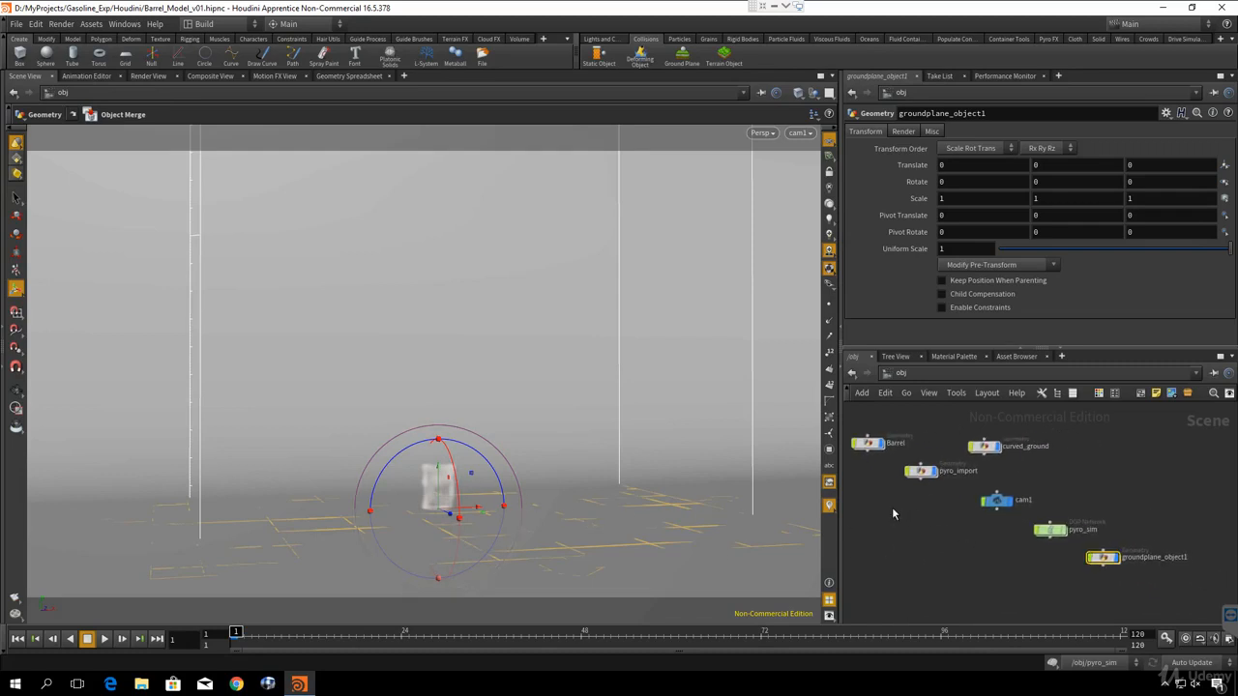
- Inside the Barrel network, move the create_fuel_volume, merge_fuel_volumes, OUT_fuel and RENDER nodes farther below the PolyExtrude chain
middle_drag(970, 541, 1009, 545)
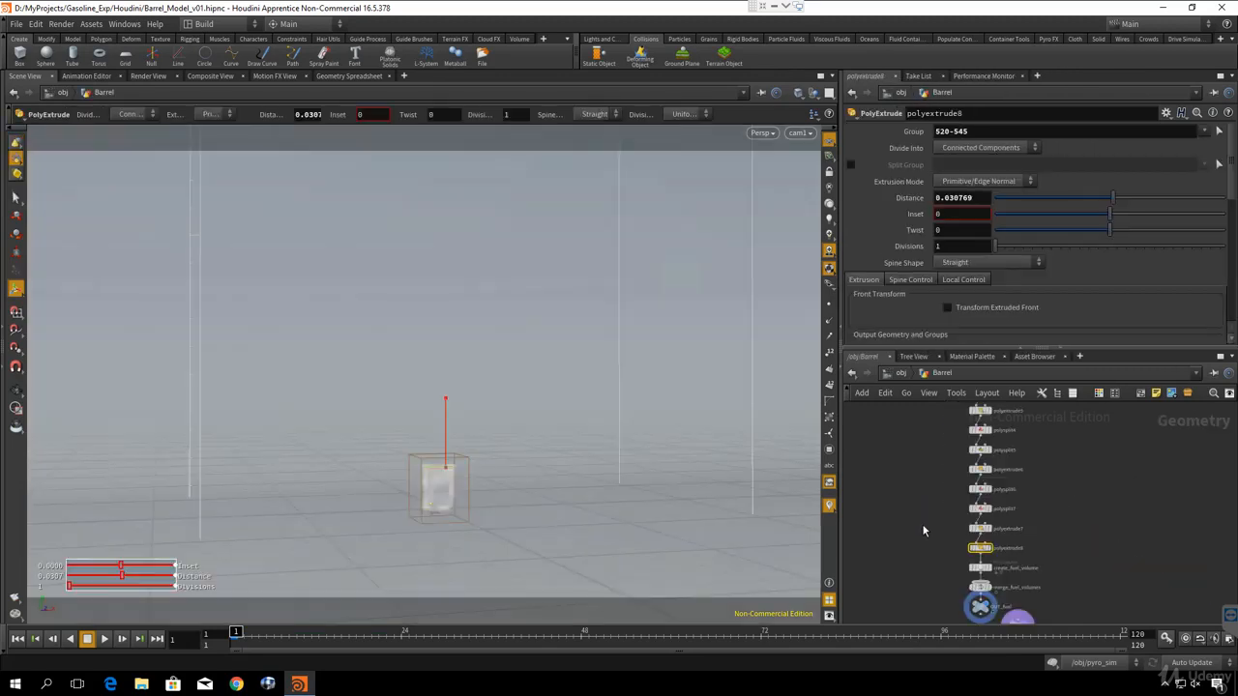
scroll(923, 530, up, 5)
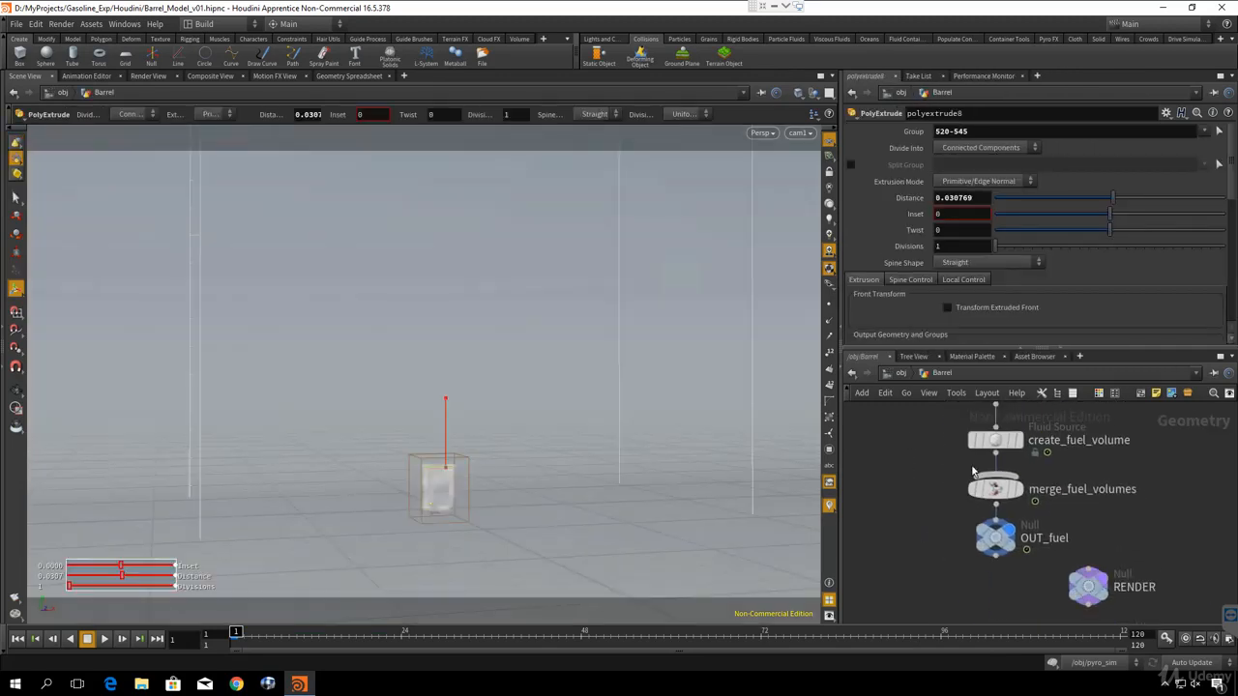
drag(905, 431, 923, 547)
scroll(923, 548, down, 3)
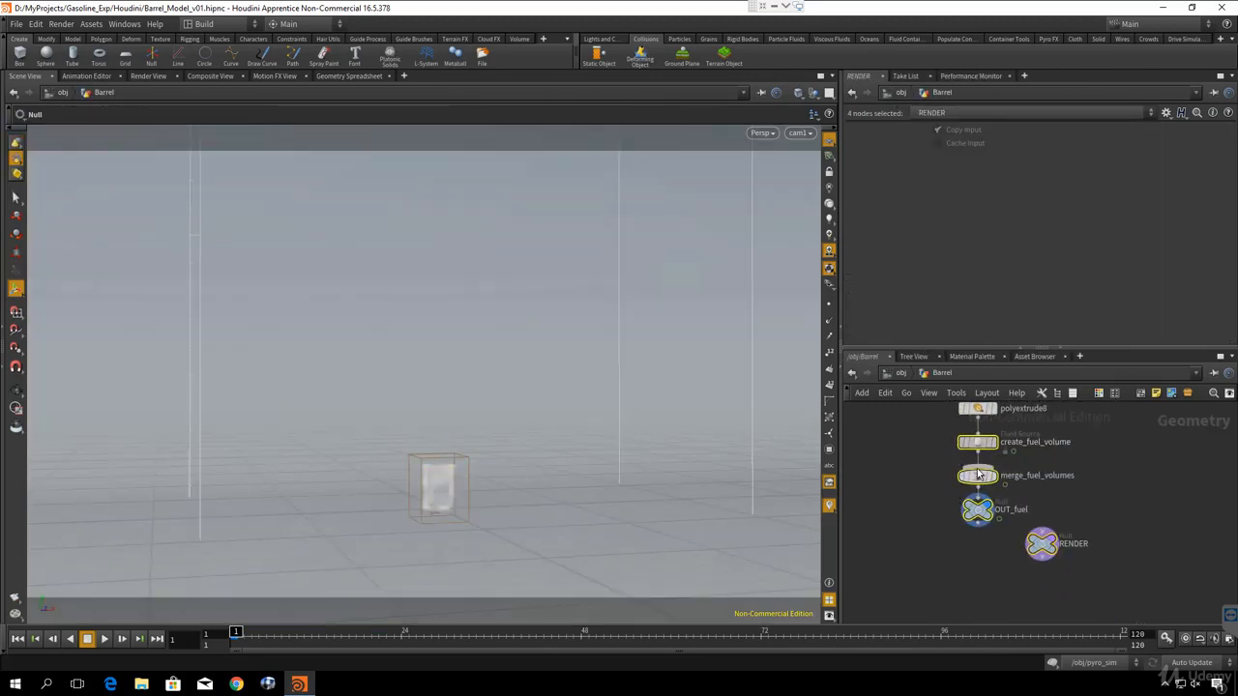
drag(976, 441, 979, 519)
- Enable Add Curl Noise for the velocity volumes of create_fuel_volume and set the noise Scale to 8
drag(921, 466, 1039, 493)
scroll(909, 293, up, 3)
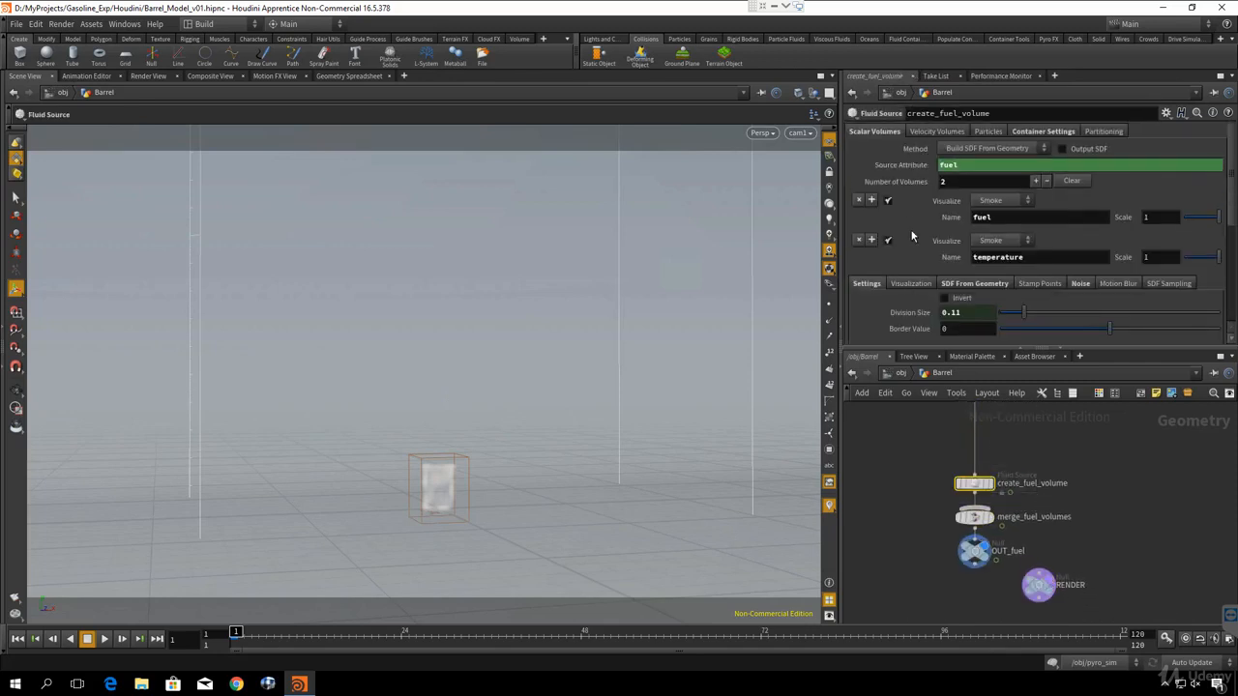
click(935, 132)
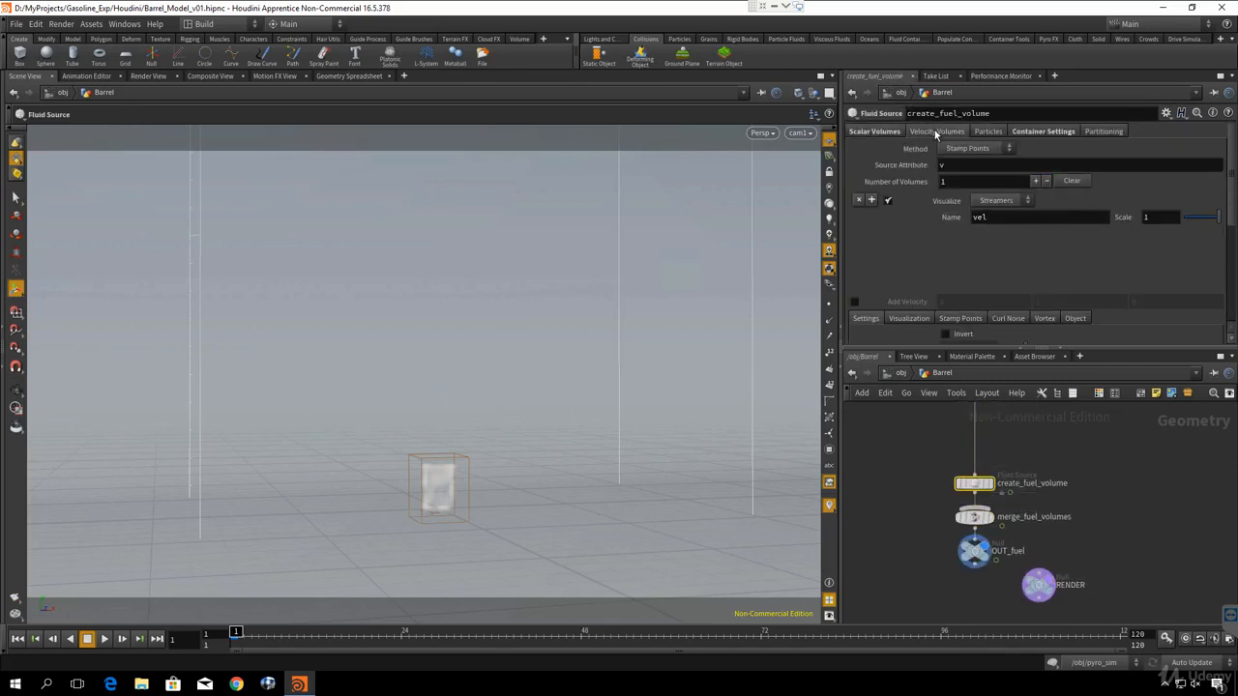
click(1007, 319)
scroll(1012, 322, down, 3)
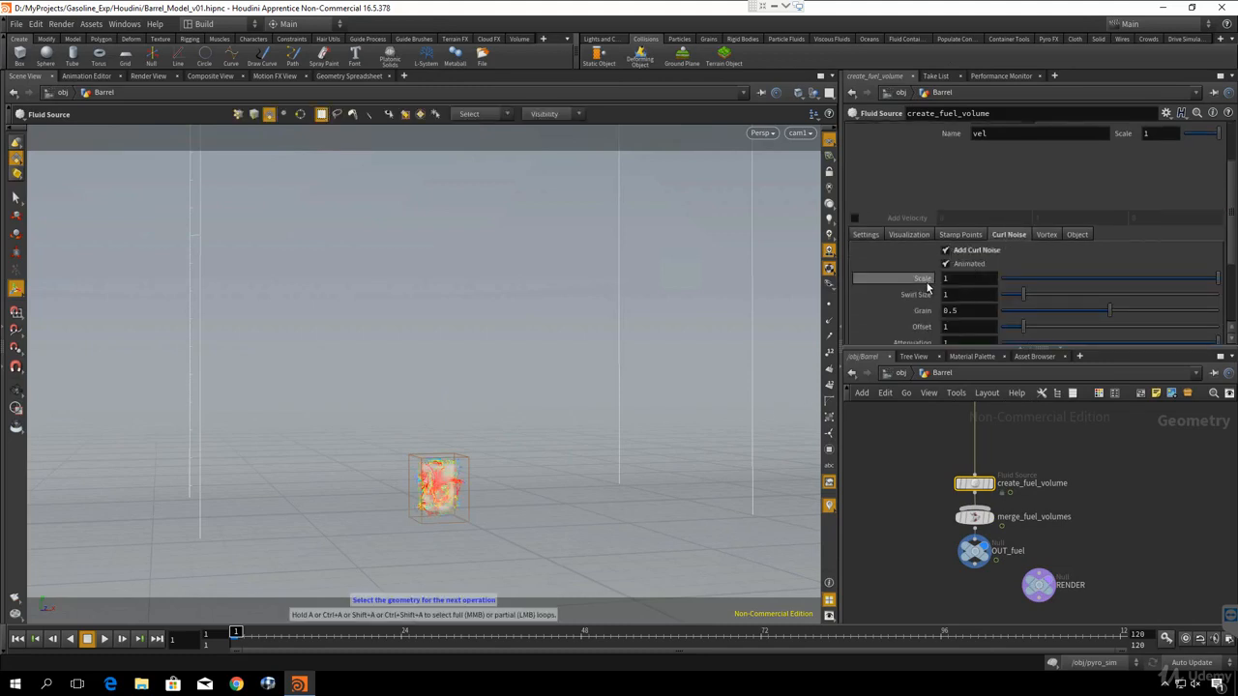
drag(954, 279, 902, 283)
text(8)
key(Return)
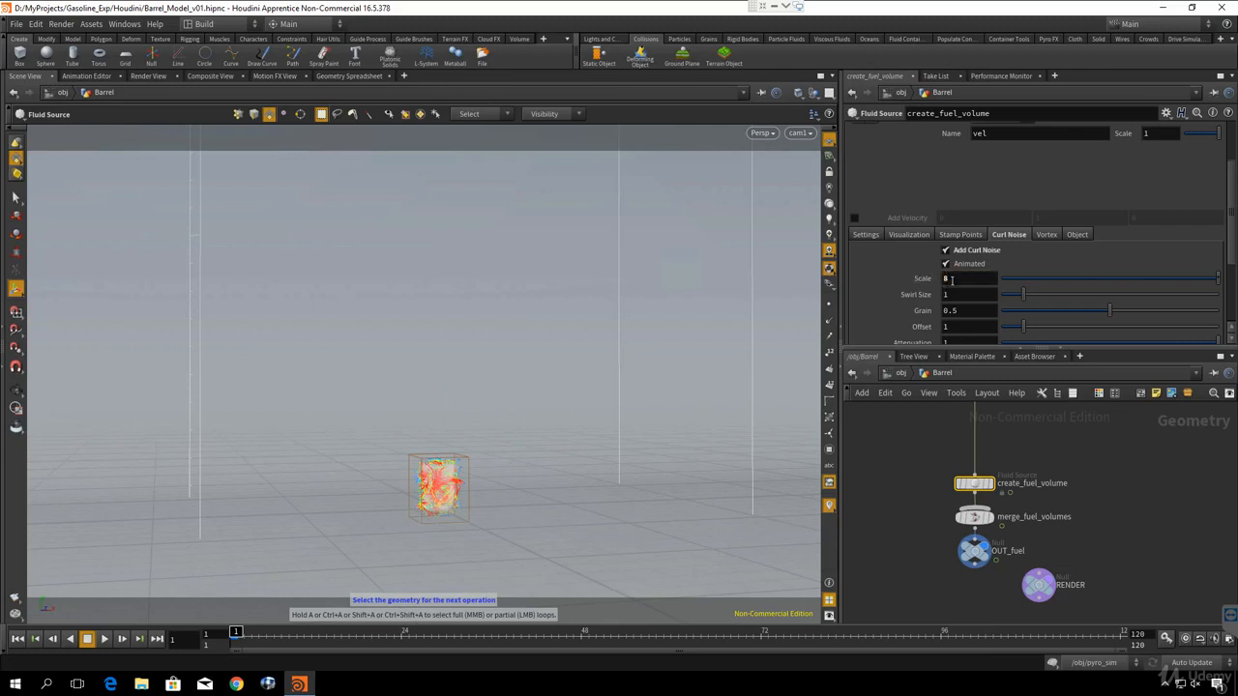
- Keyframe the Curl Noise Scale of create_fuel_volume at 8 on frame 1
right_click(956, 280)
click(950, 281)
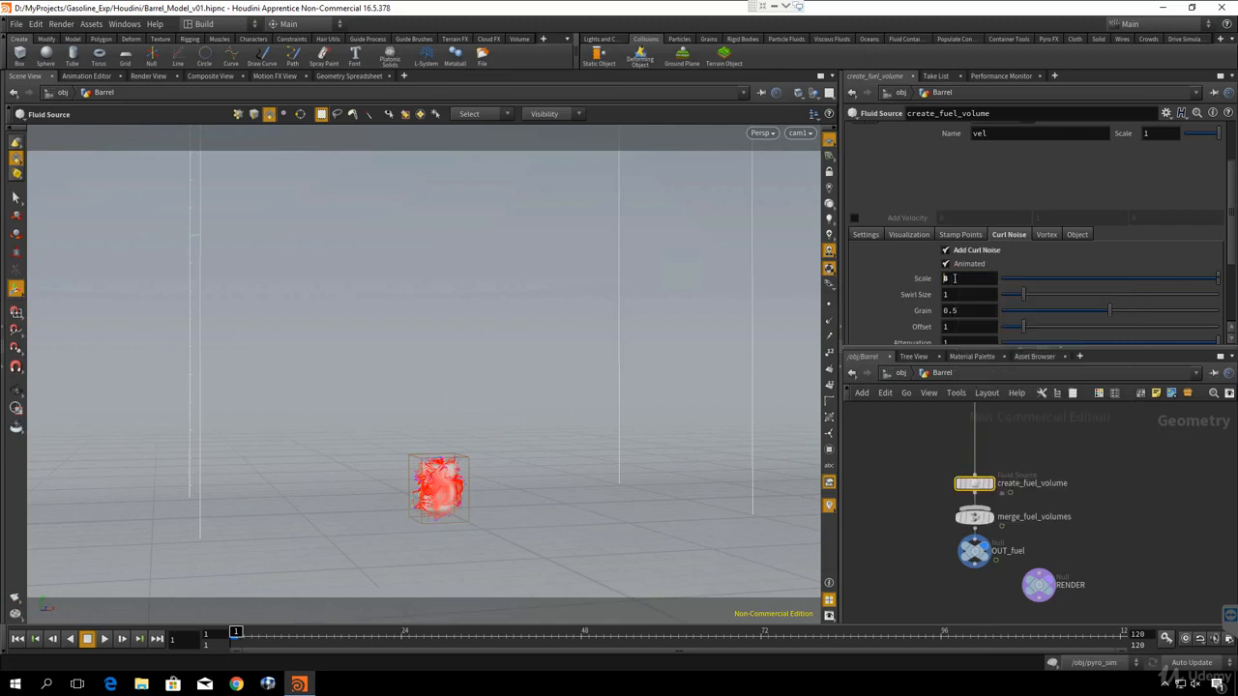
alt+click(955, 279)
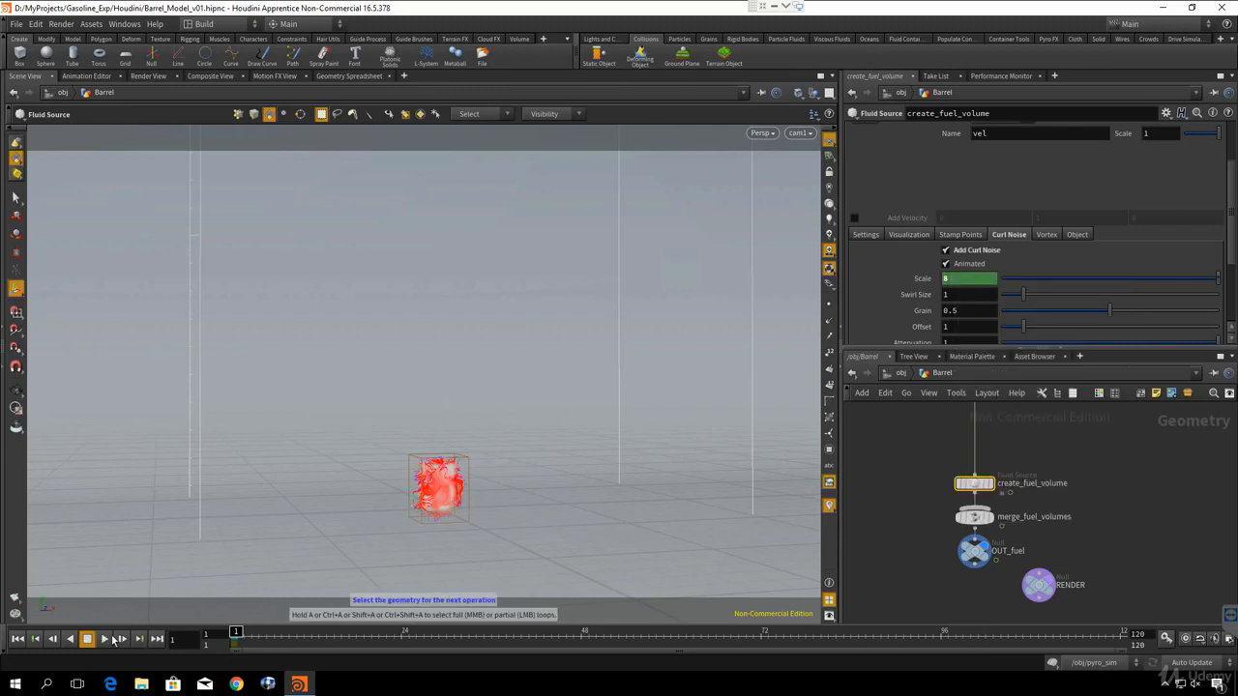
- Go to frame 5 and keyframe the Curl Noise Scale of create_fuel_volume at 1
drag(240, 645, 263, 641)
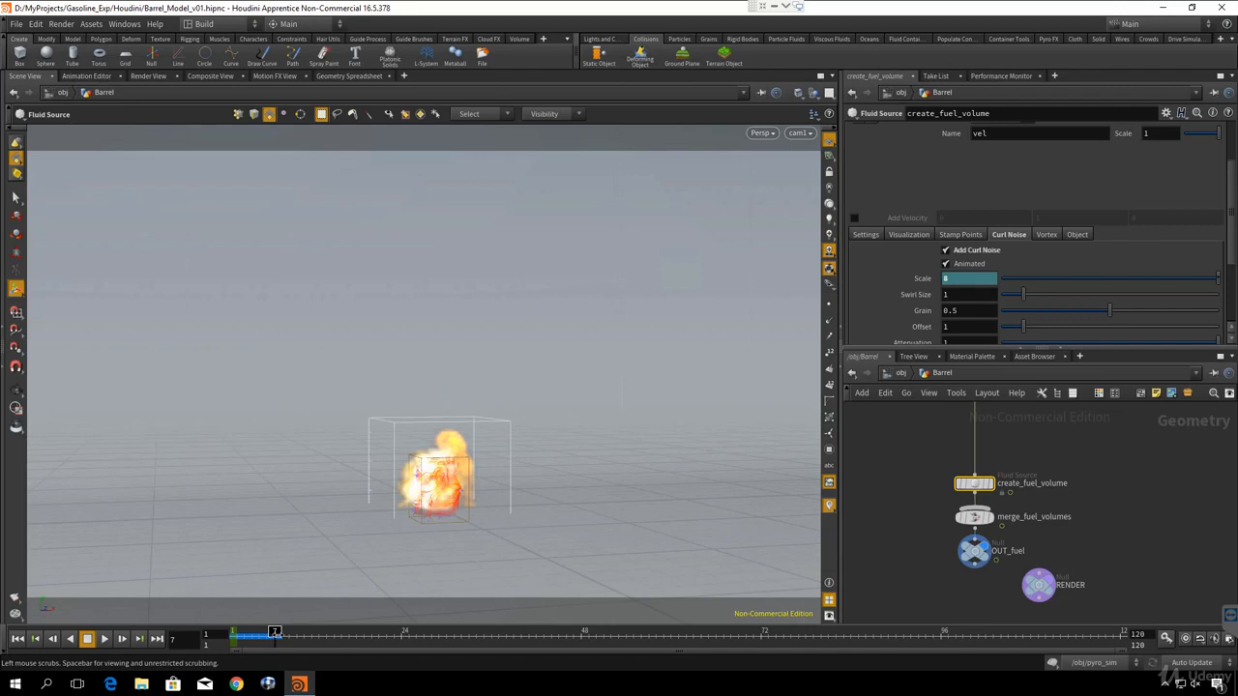
drag(276, 635, 261, 636)
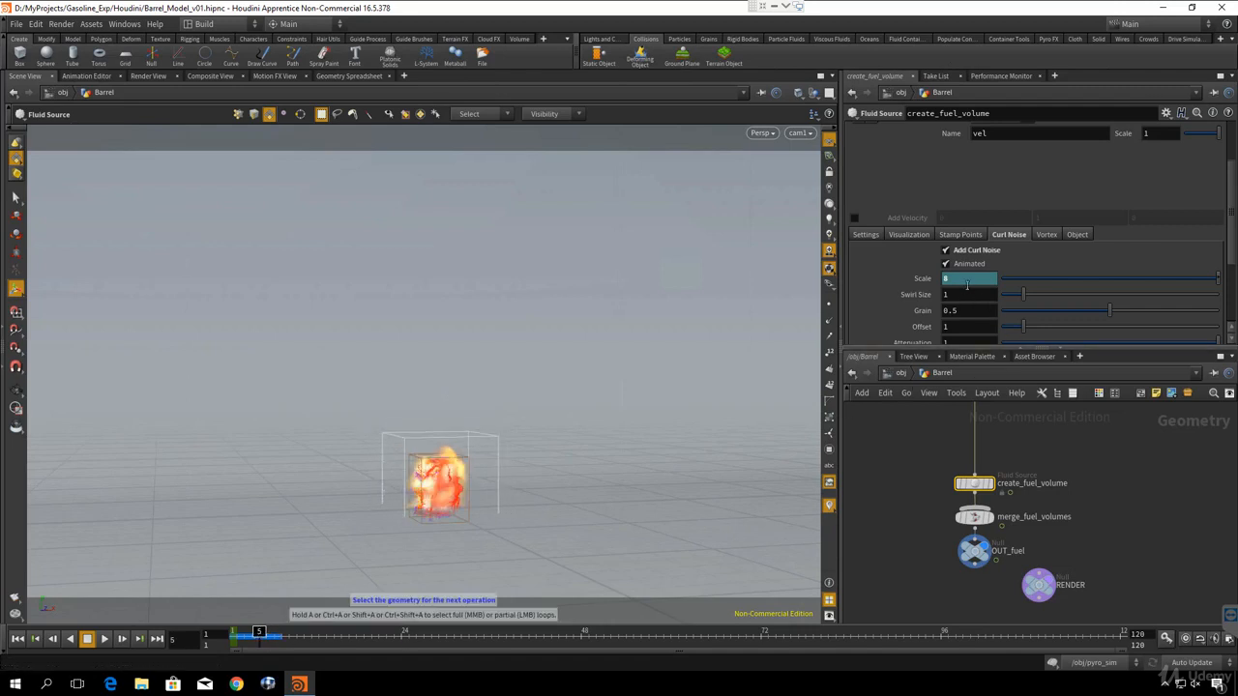
key(Return)
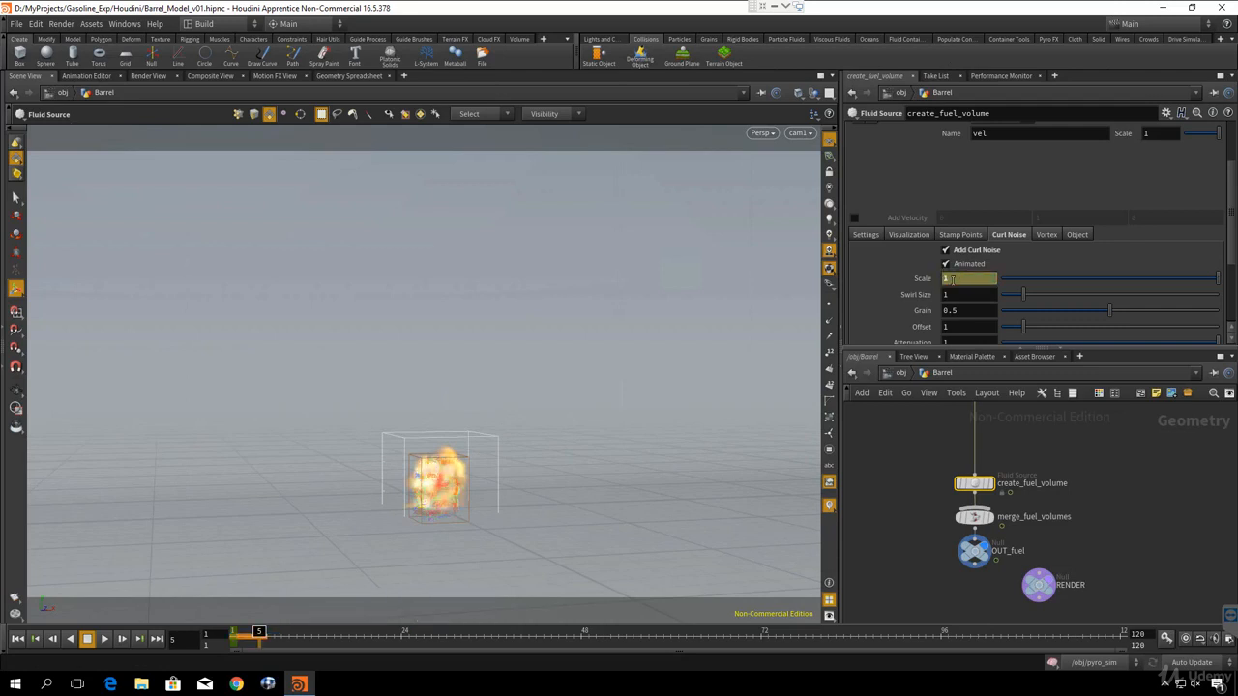
alt+click(953, 279)
scroll(916, 293, down, 3)
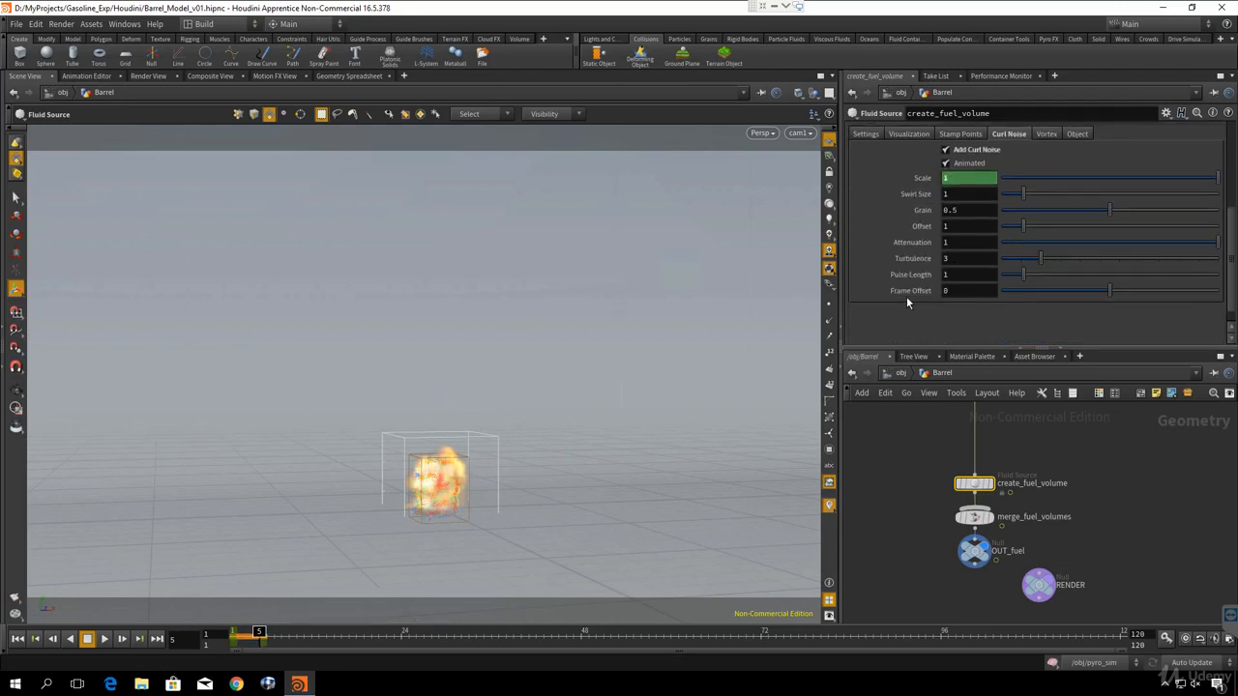
scroll(905, 298, up, 6)
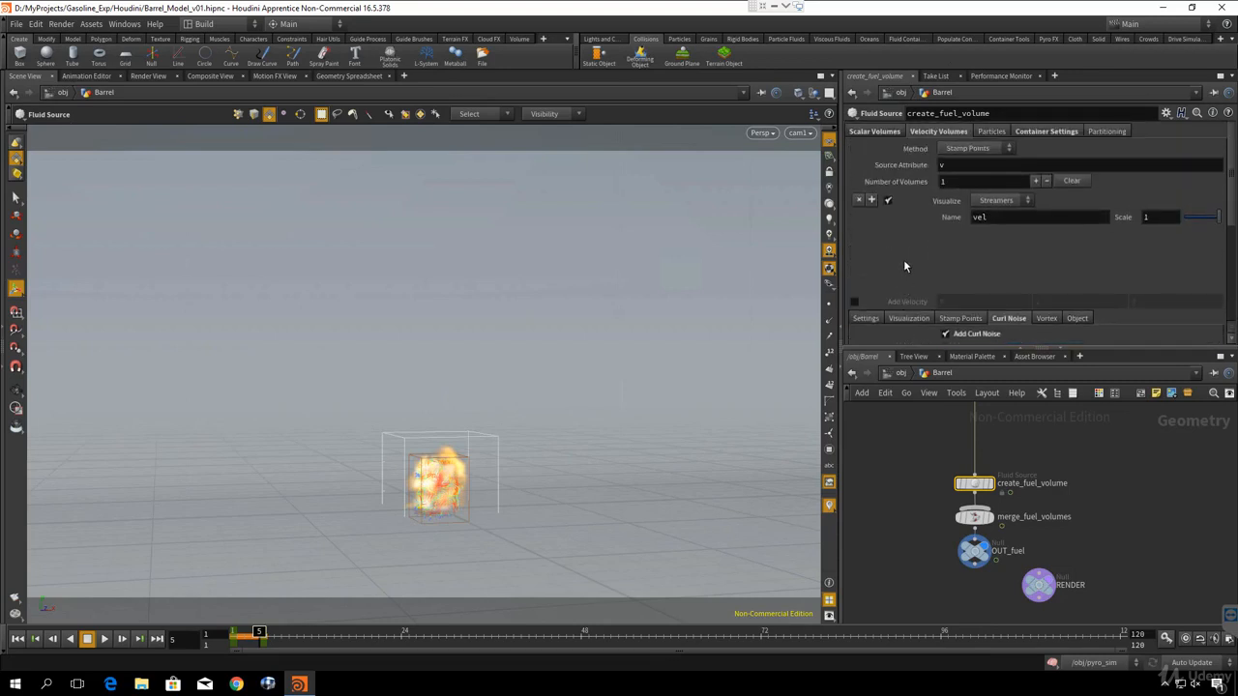
- Play the simulation from the first frame to check the explosion with the animated curl noise, and rewind to frame 1
click(17, 640)
click(104, 640)
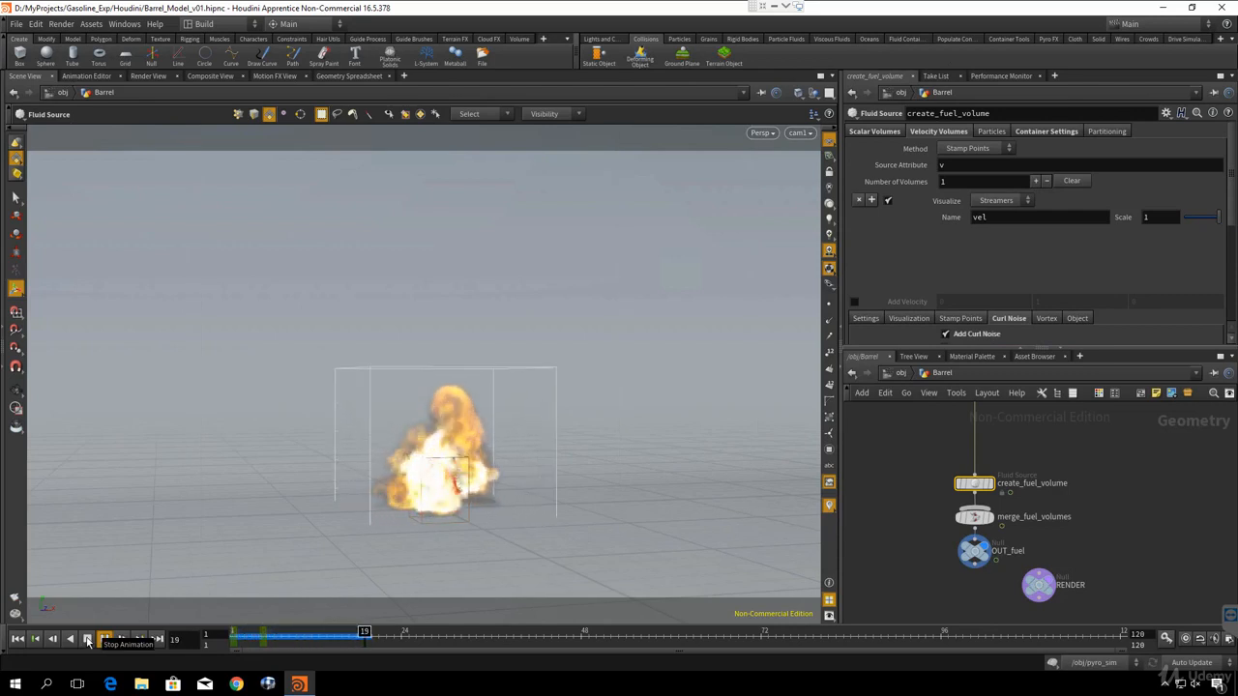
click(87, 639)
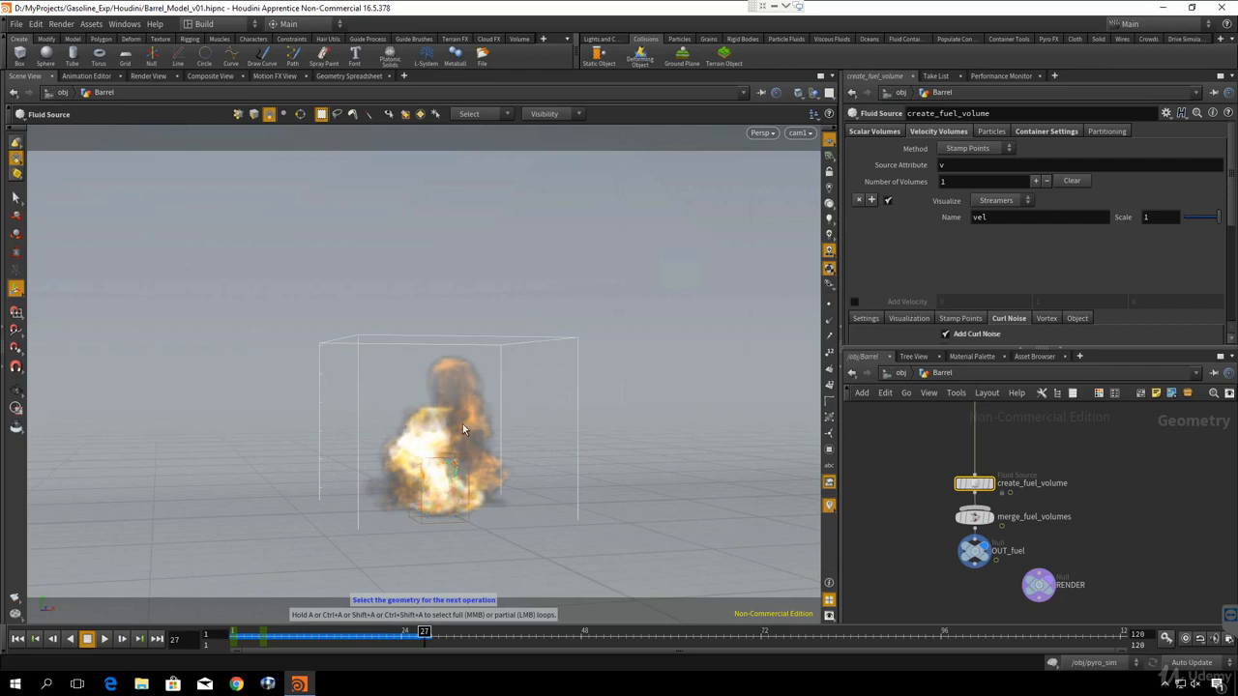
click(16, 640)
- Go up to the obj level and move the pyro_import node directly below the Barrel node
key(u)
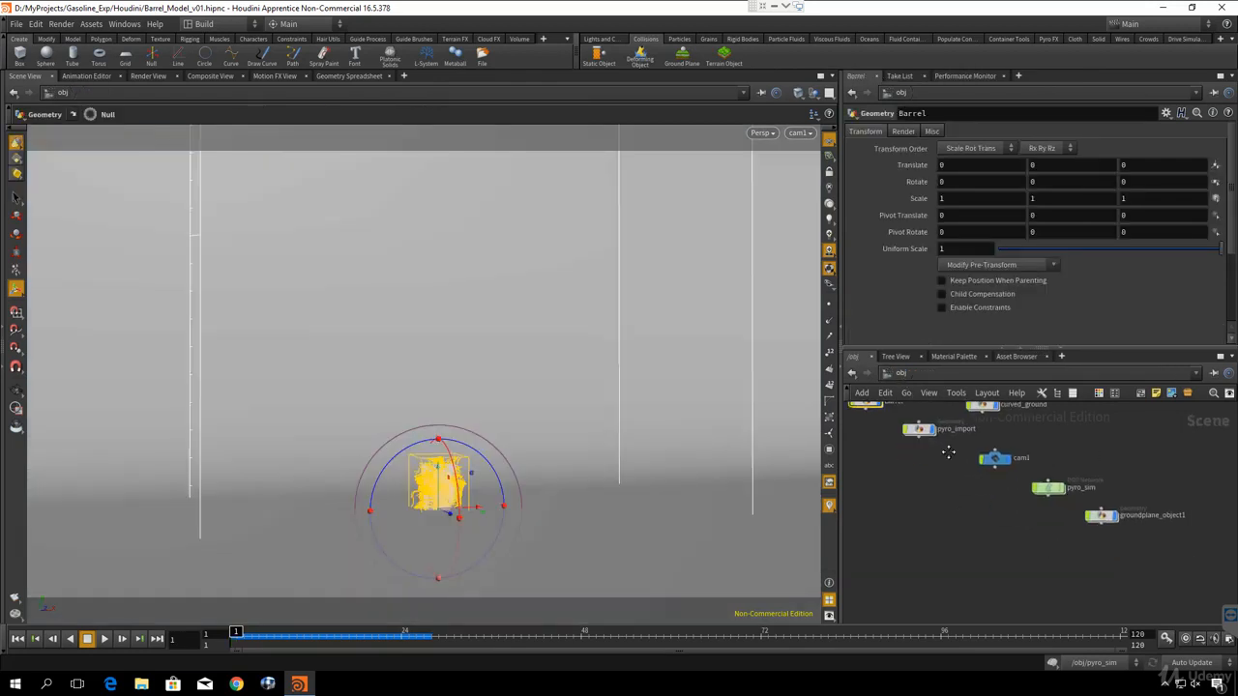
middle_drag(949, 451, 912, 432)
drag(1065, 499, 1017, 540)
middle_drag(939, 501, 1172, 610)
drag(1078, 519, 1031, 549)
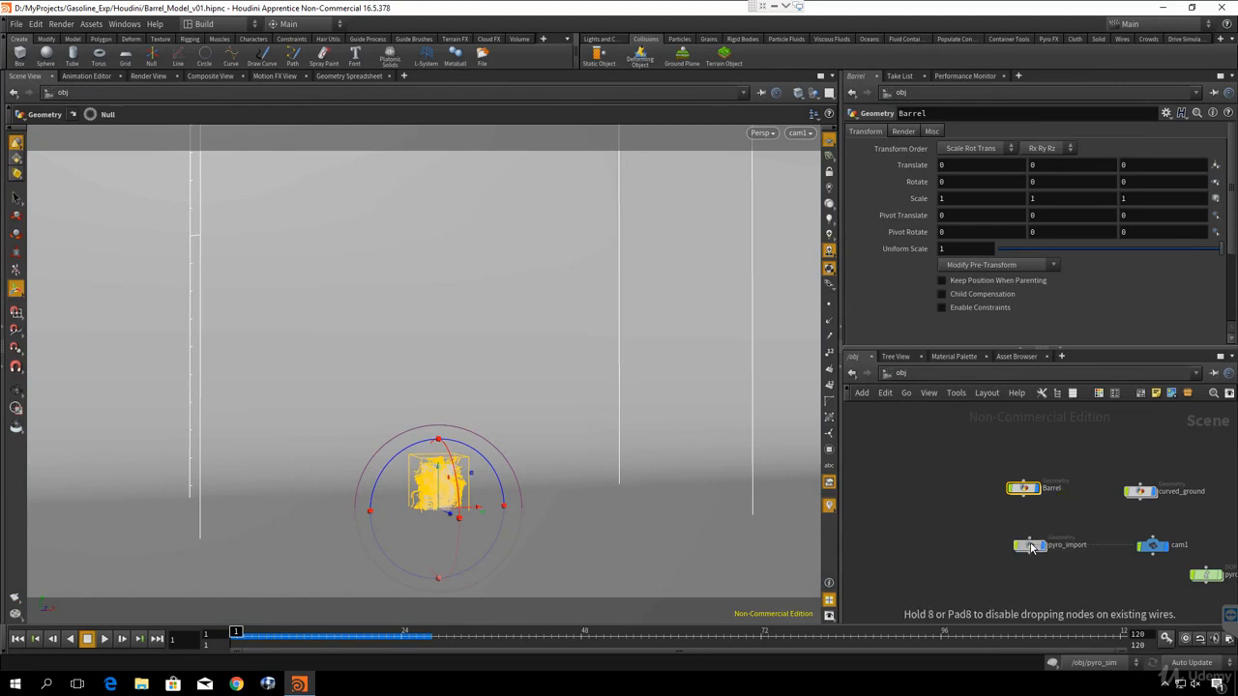
- Open the pyro_import network and make import_pyrofields the displayed node
double_click(1031, 547)
click(996, 491)
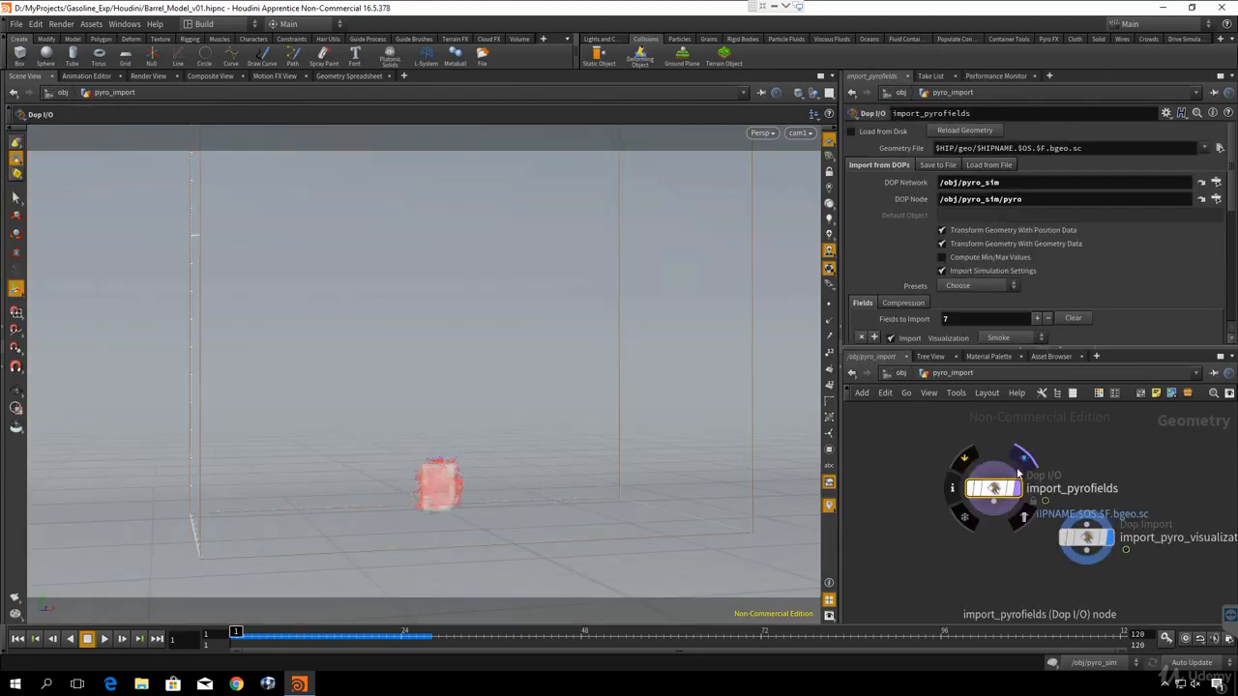
click(1021, 464)
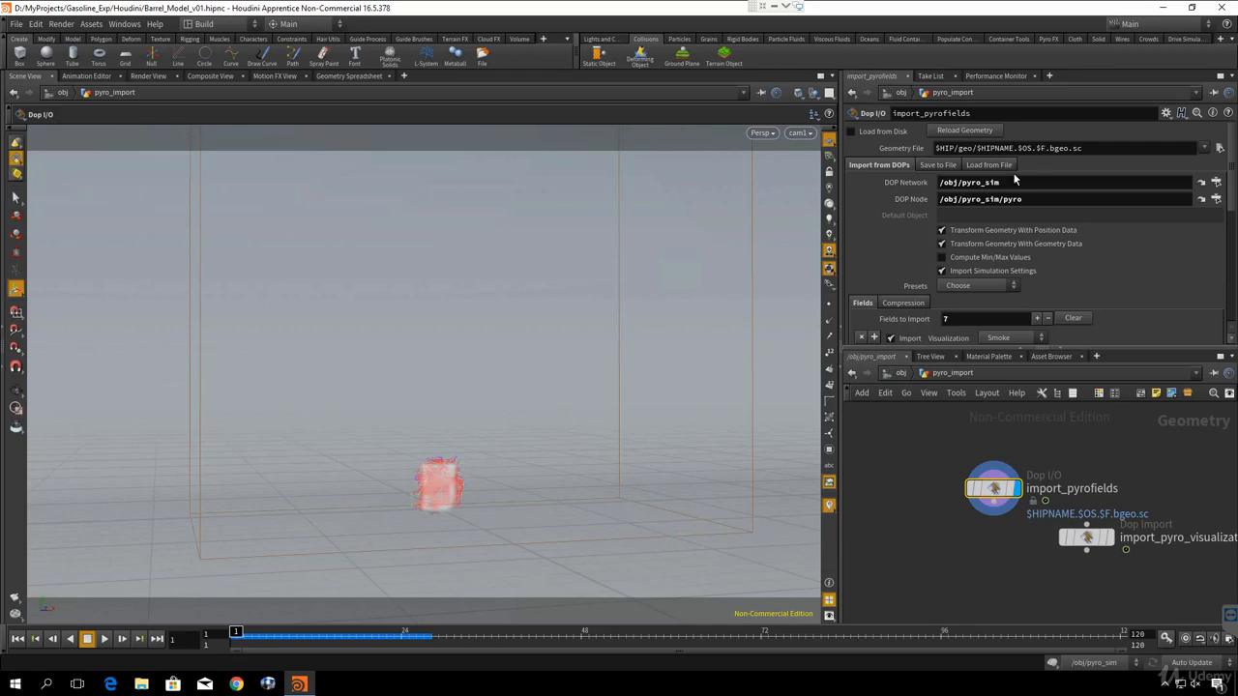
- Set the Geometry File of import_pyrofields to the Gasoline.$F.bgeo.sc sequence in $HIP/geo
click(1218, 150)
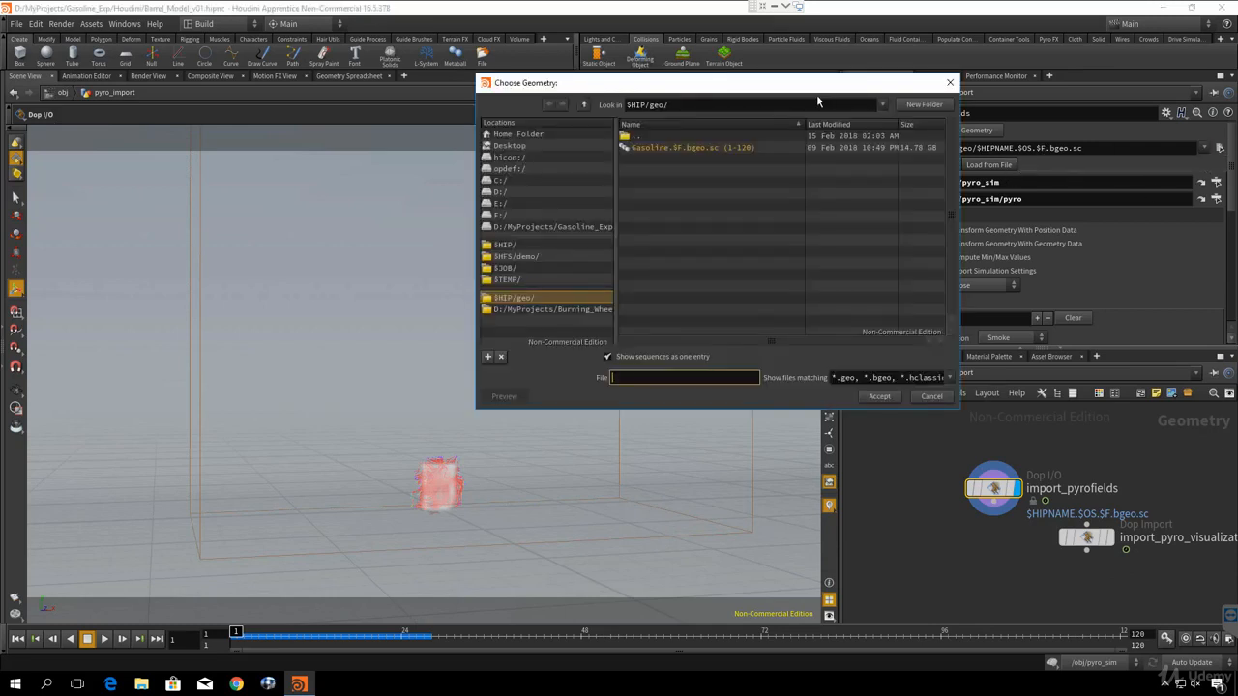
drag(818, 89, 816, 110)
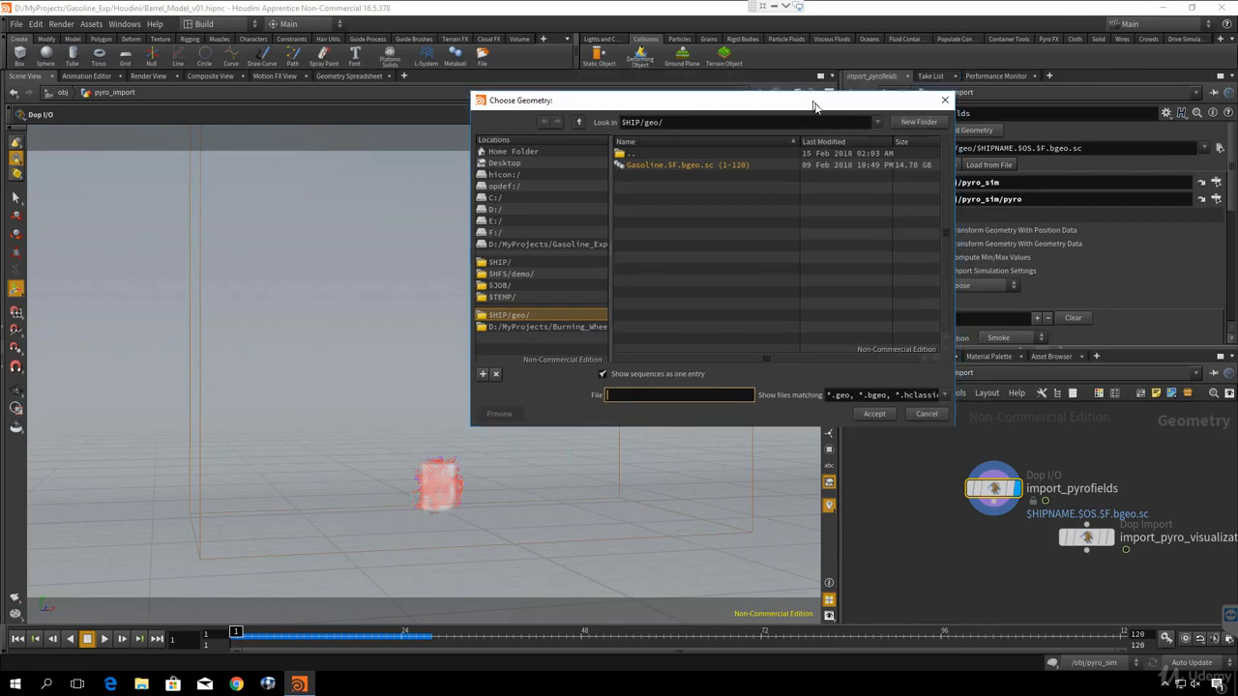
click(716, 170)
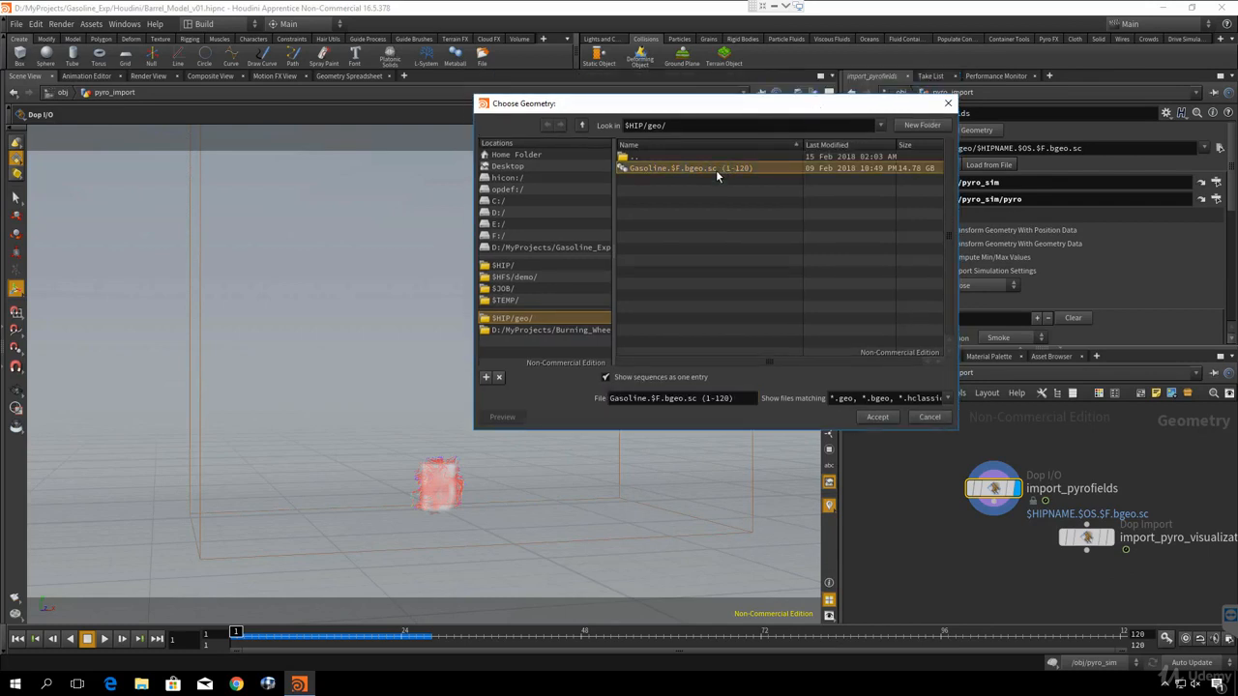
click(877, 417)
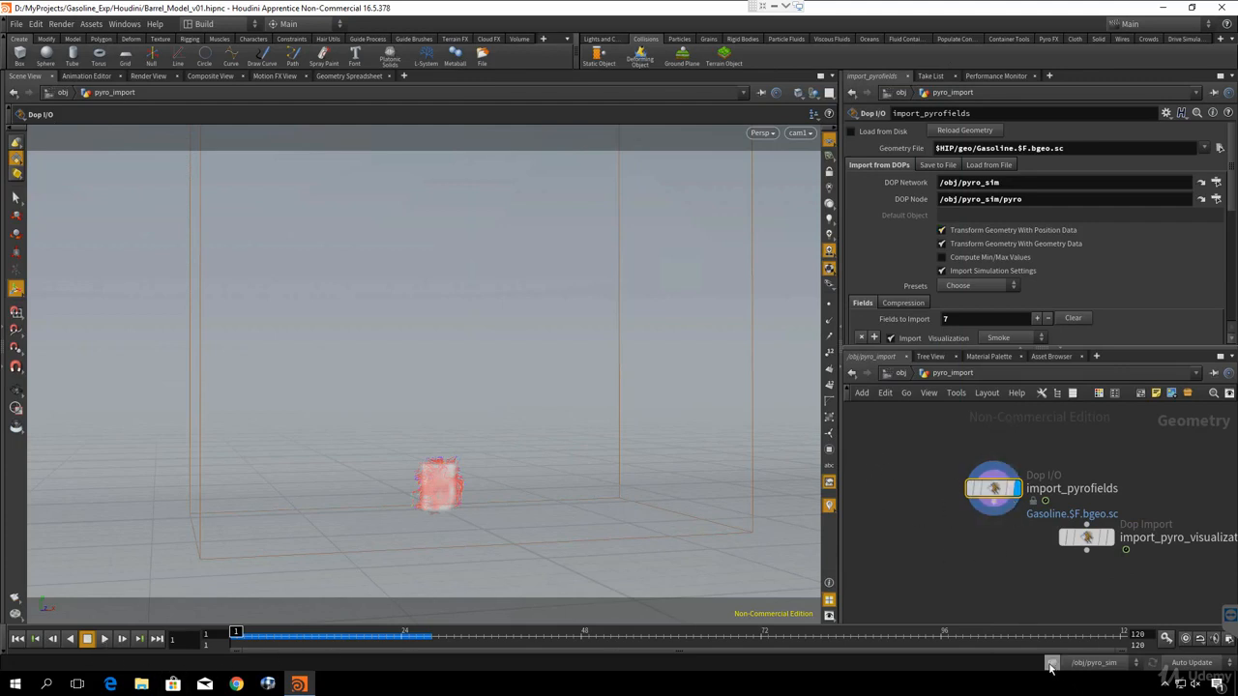
- Disable the dynamics simulation, play the animation at the obj level to check it, and rewind to frame 1
click(1052, 663)
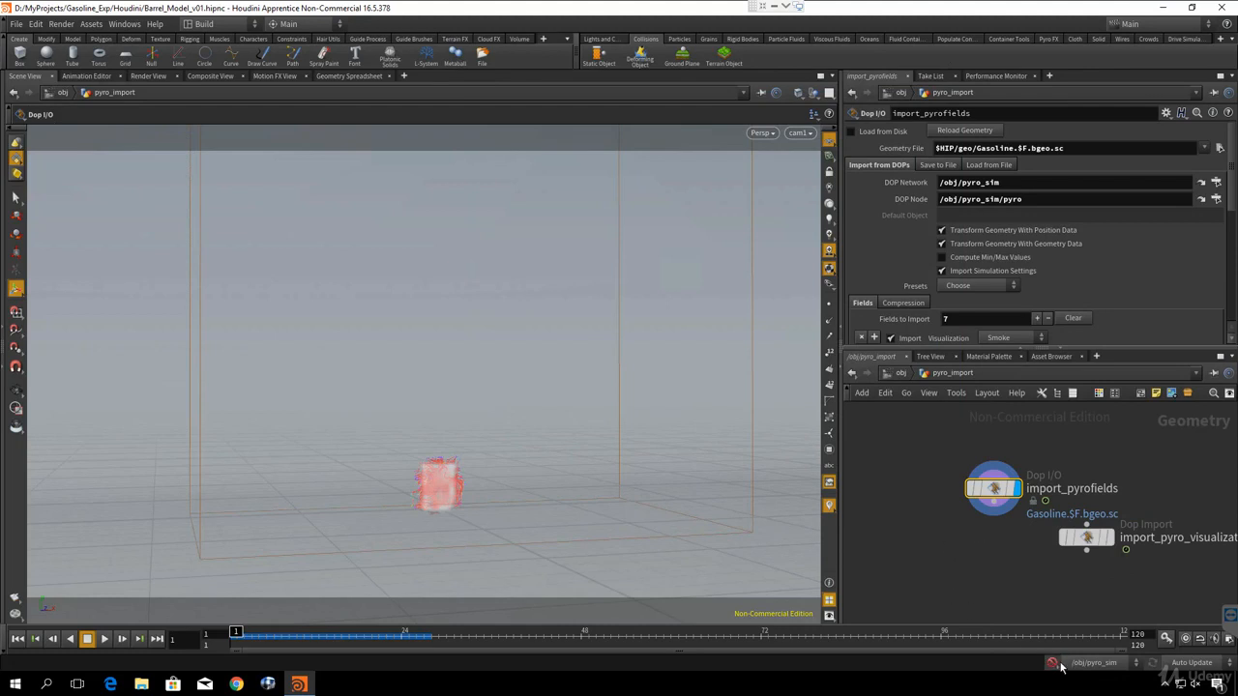
click(899, 373)
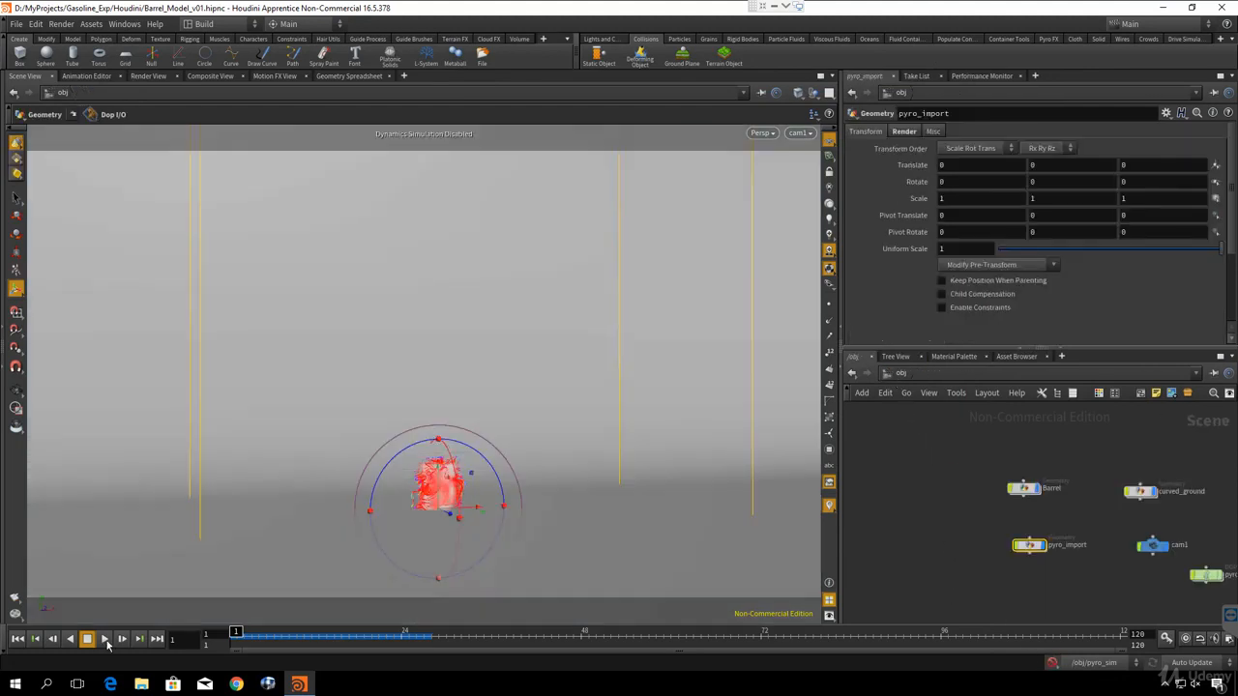
click(104, 638)
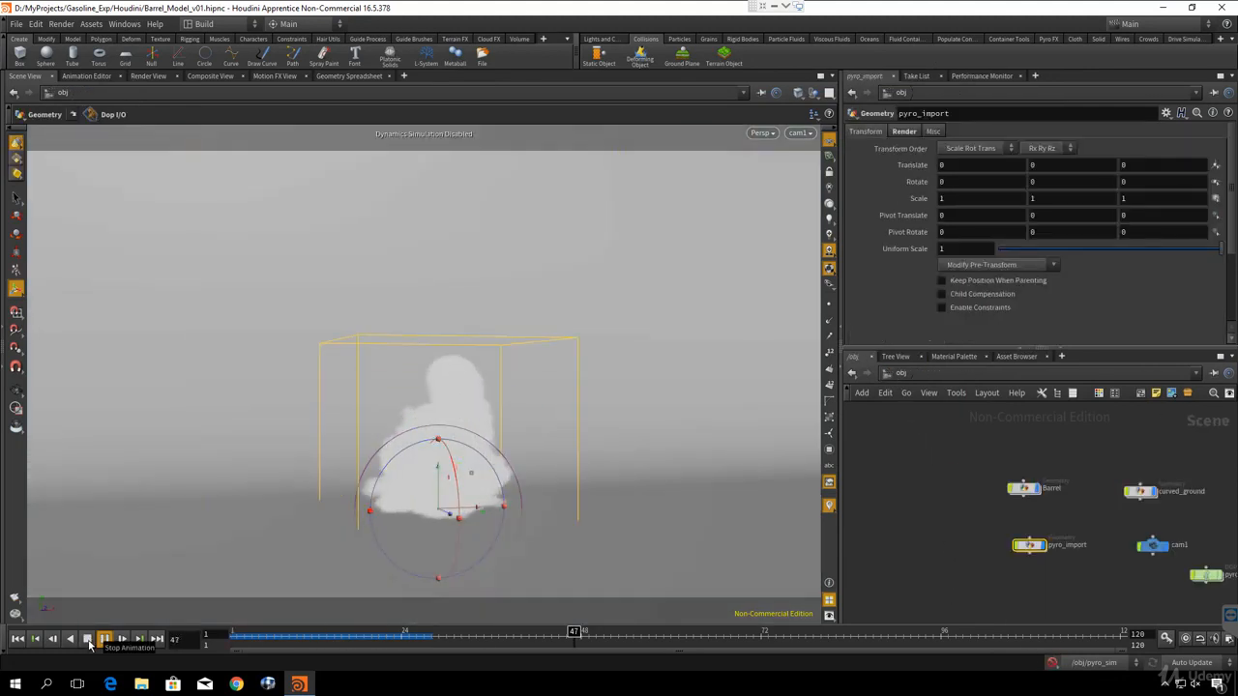
click(87, 639)
click(17, 640)
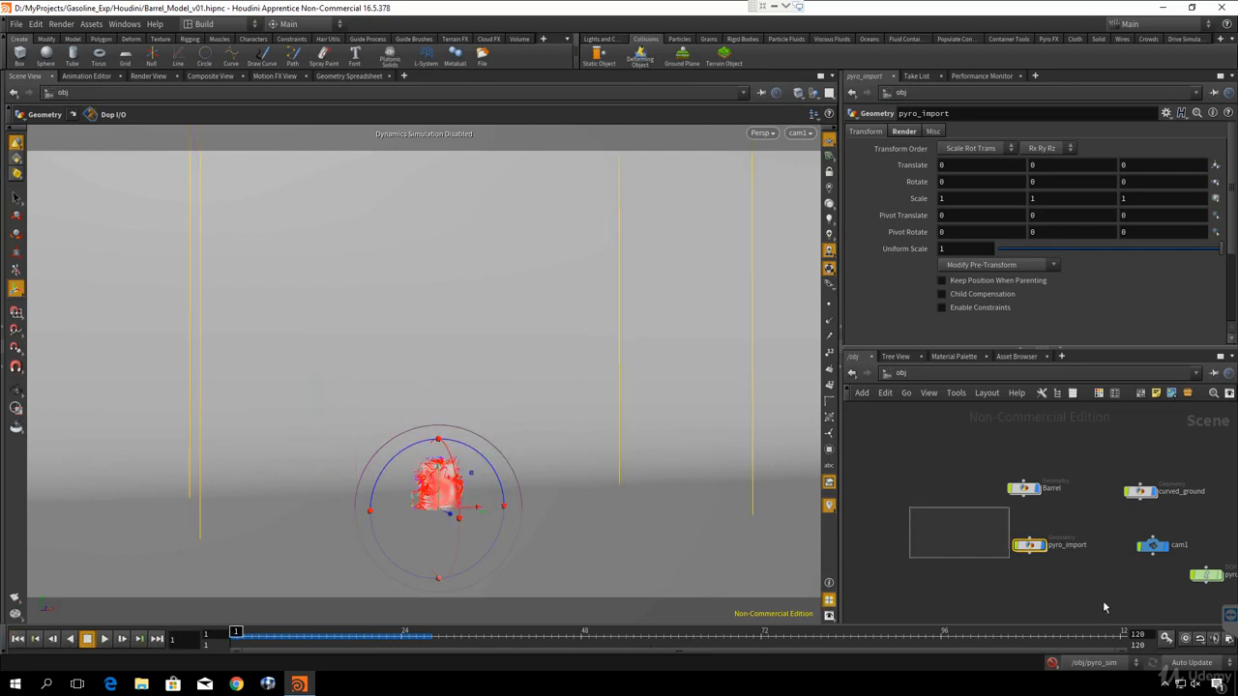
- Enable Load from Disk on import_pyrofields inside pyro_import and return to the obj level
double_click(1029, 544)
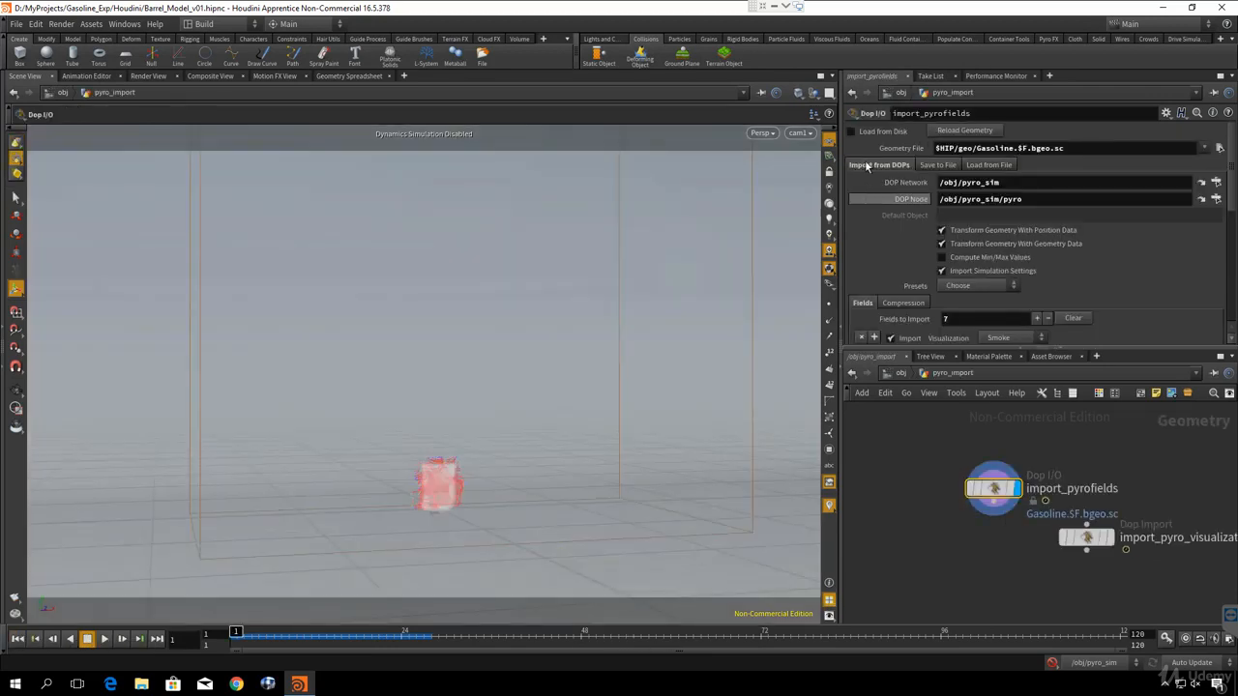
click(852, 130)
click(898, 374)
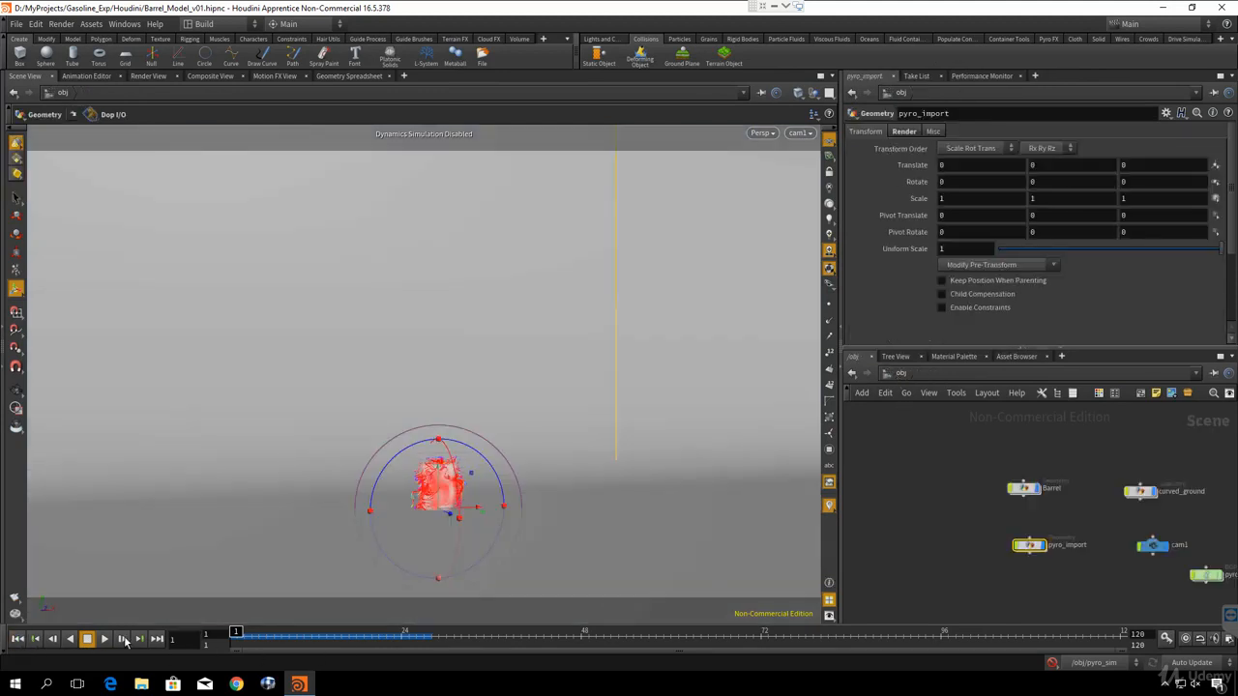
- Play the explosion loaded from the cached files to review it, and rewind to frame 1
click(104, 639)
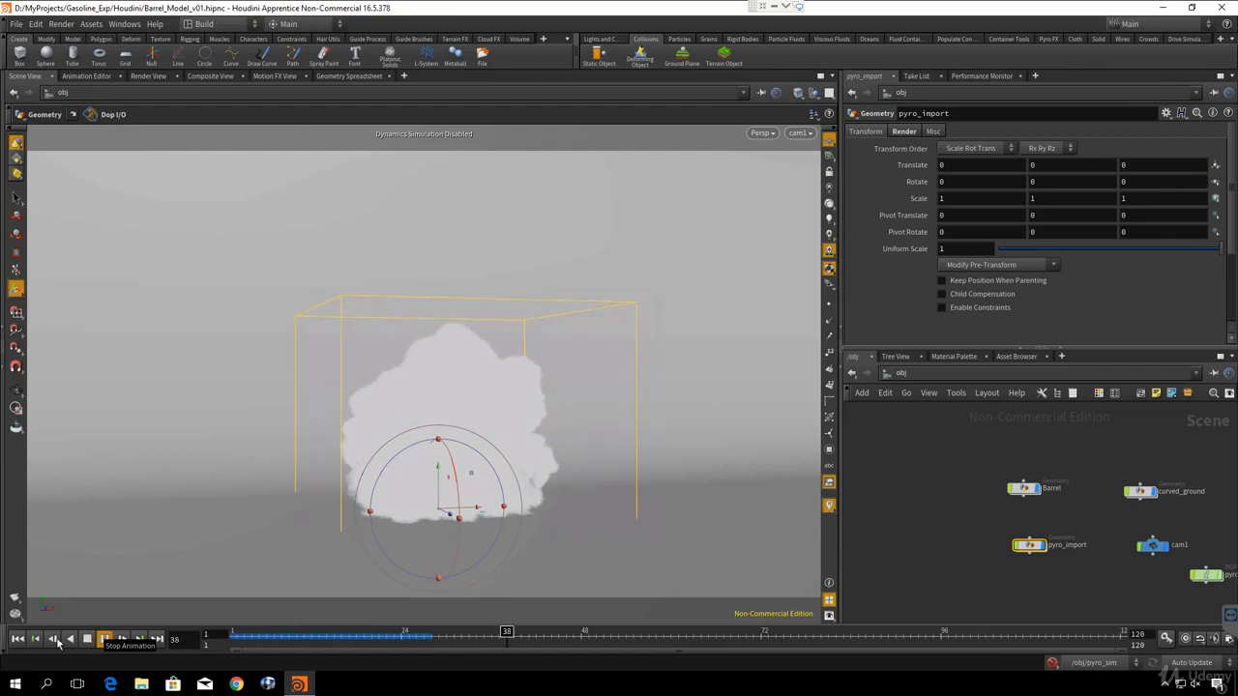
click(88, 639)
click(18, 639)
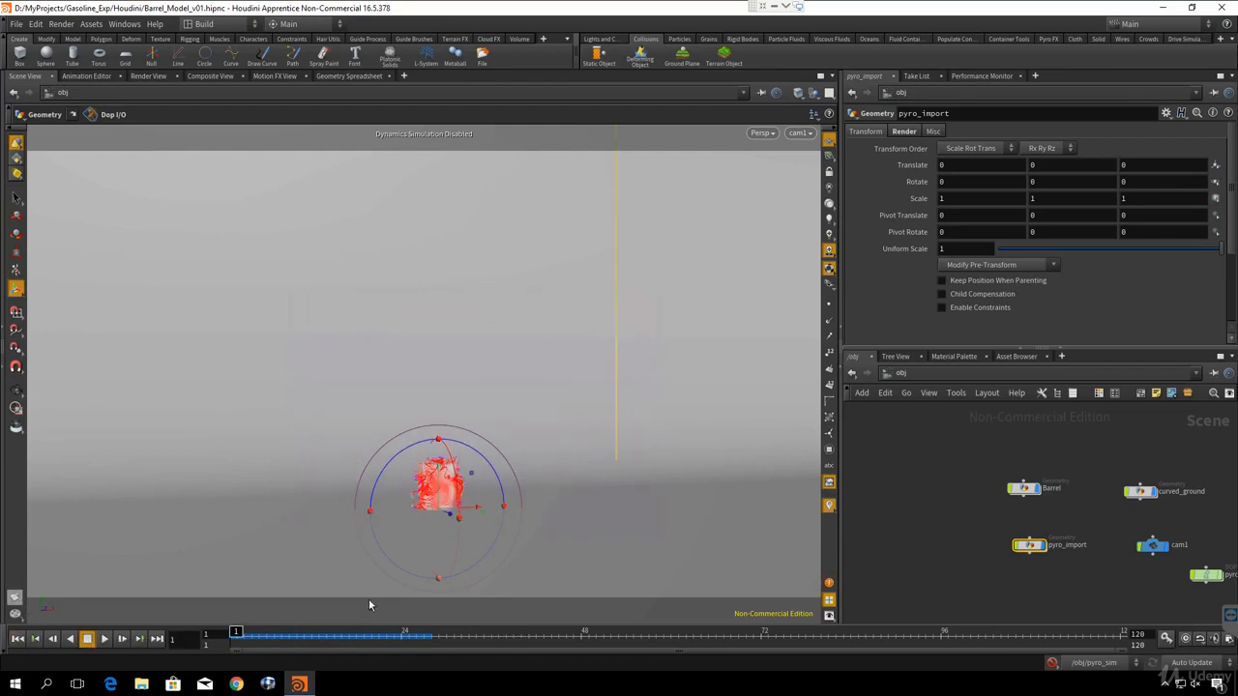